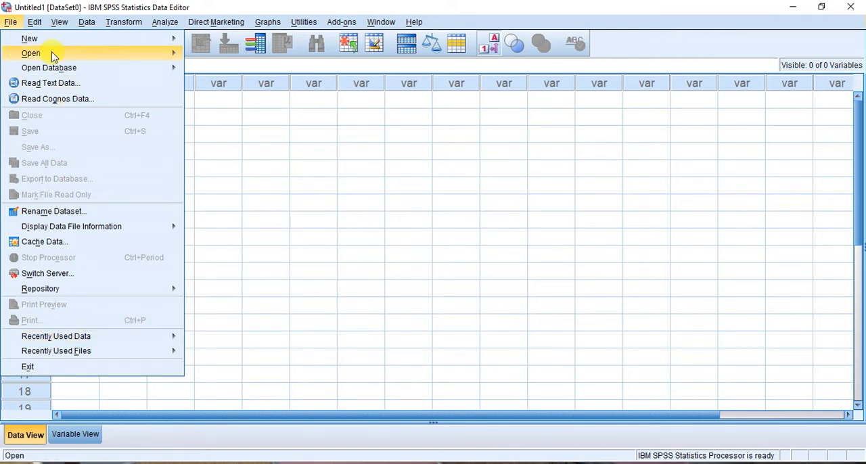
# Start opening a data file and browse to the folder E:\ISCS\Course Work\SPSS-Class
pyautogui.moveTo(53, 54)
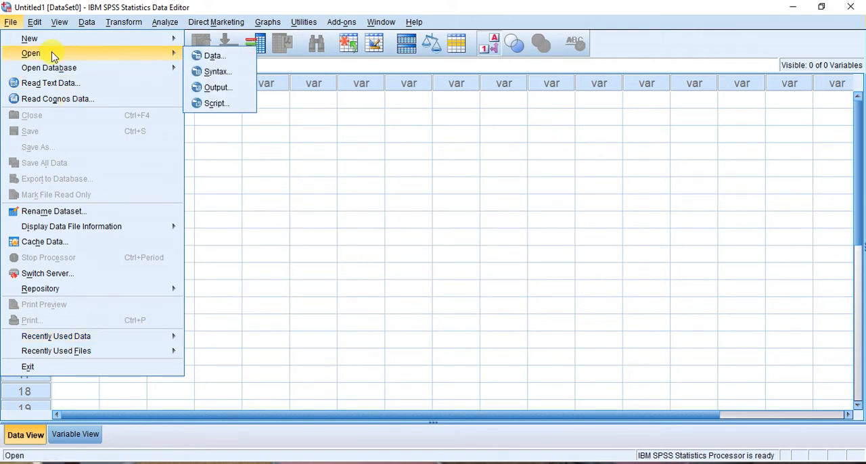
pyautogui.click(228, 62)
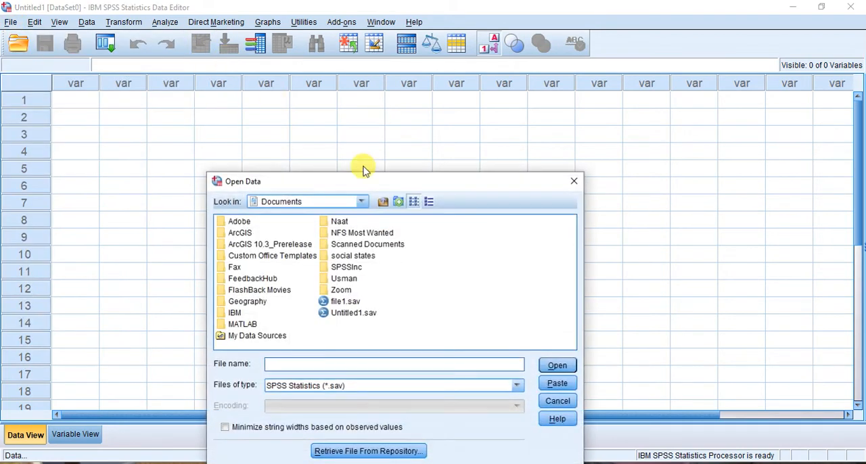
pyautogui.click(362, 202)
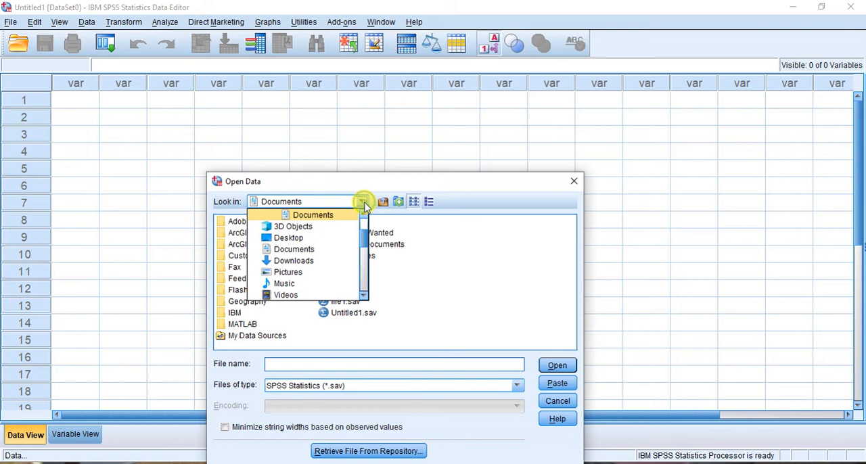
pyautogui.moveTo(366, 242); pyautogui.dragTo(360, 211)
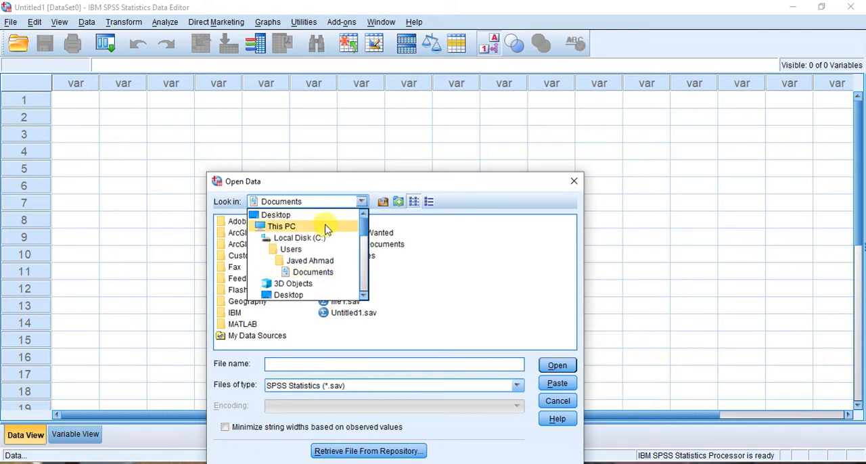
pyautogui.click(304, 226)
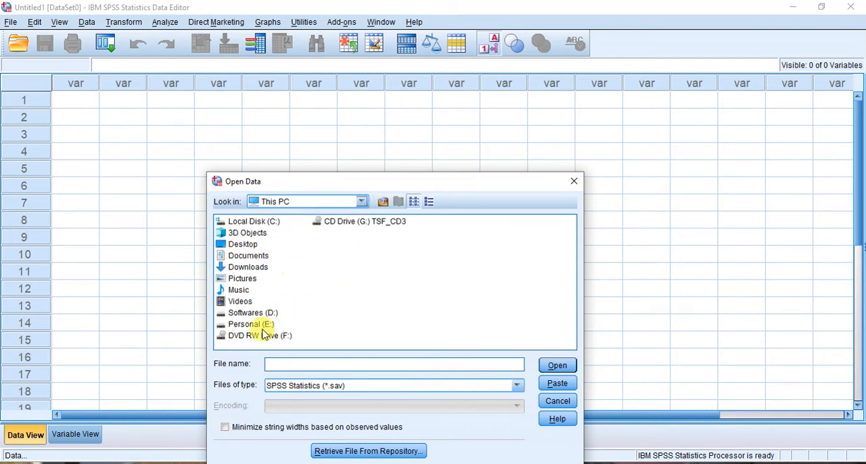
pyautogui.click(255, 326)
pyautogui.doubleClick(254, 326)
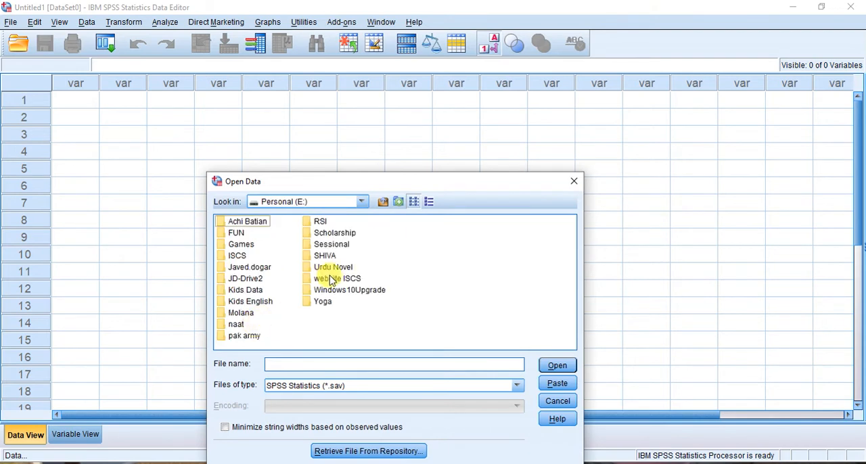
pyautogui.doubleClick(236, 256)
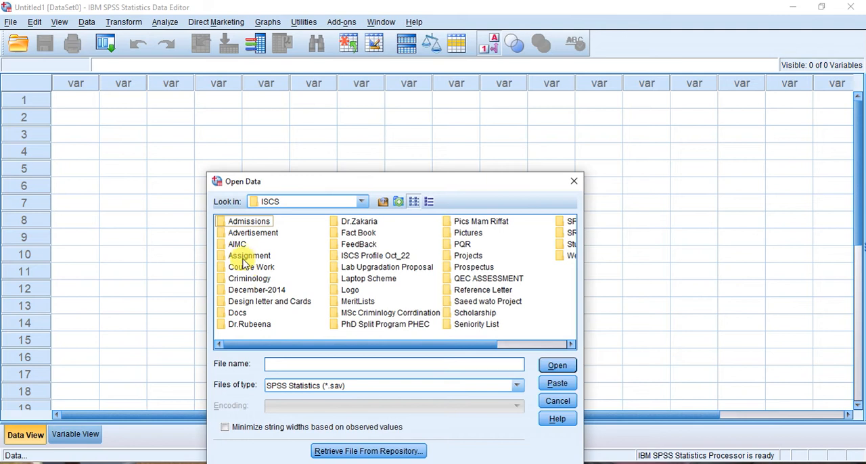
pyautogui.click(245, 269)
pyautogui.doubleClick(246, 268)
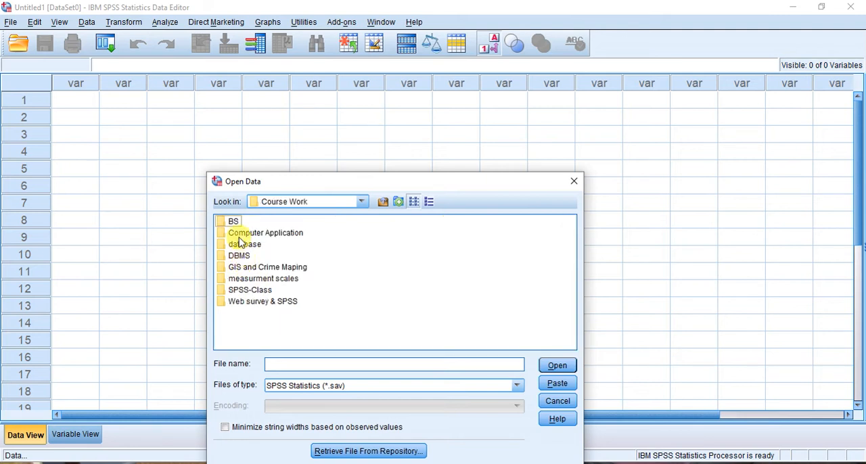
pyautogui.doubleClick(241, 291)
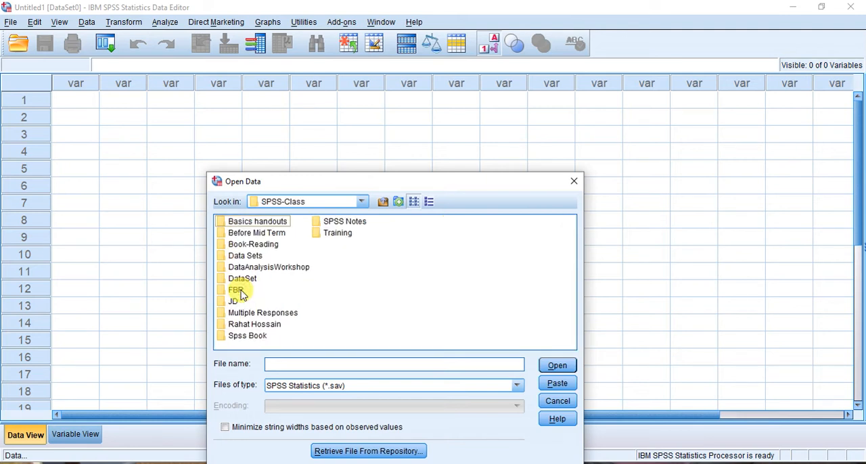
# Open Airlines.sav from the Part-2 folder of JD\California_Introductory Handouts and data set
pyautogui.click(235, 302)
pyautogui.doubleClick(235, 302)
pyautogui.click(270, 221)
pyautogui.doubleClick(270, 221)
pyautogui.click(243, 251)
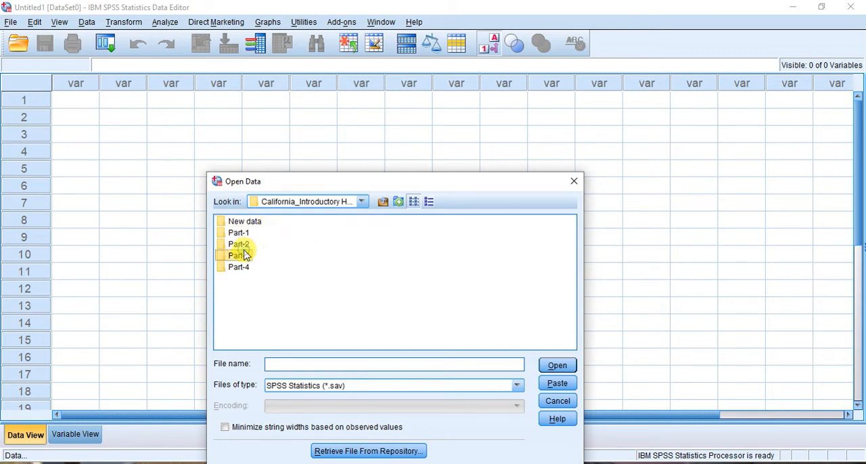
pyautogui.doubleClick(241, 247)
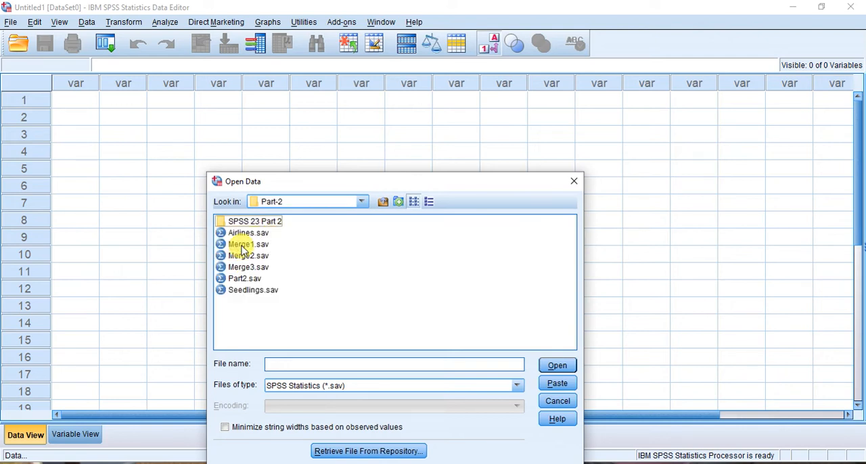
pyautogui.doubleClick(243, 234)
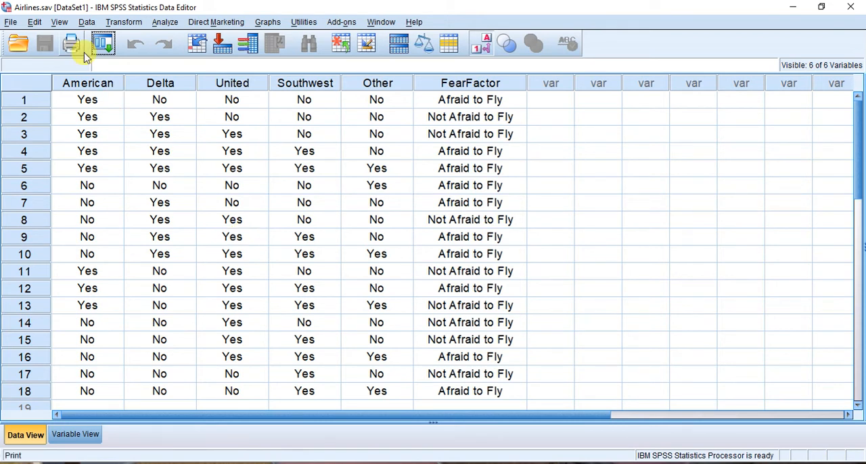
# Start defining a multiple response set containing the variables American, Delta, United, Southwest and Other
pyautogui.click(166, 26)
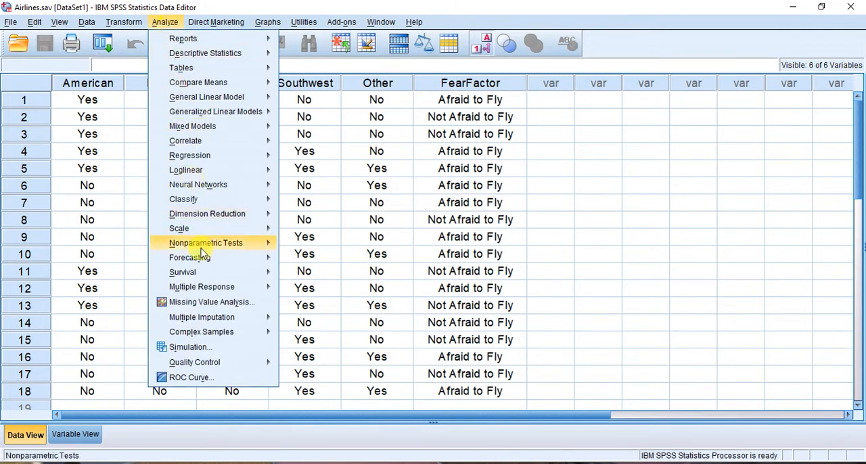
pyautogui.moveTo(231, 324)
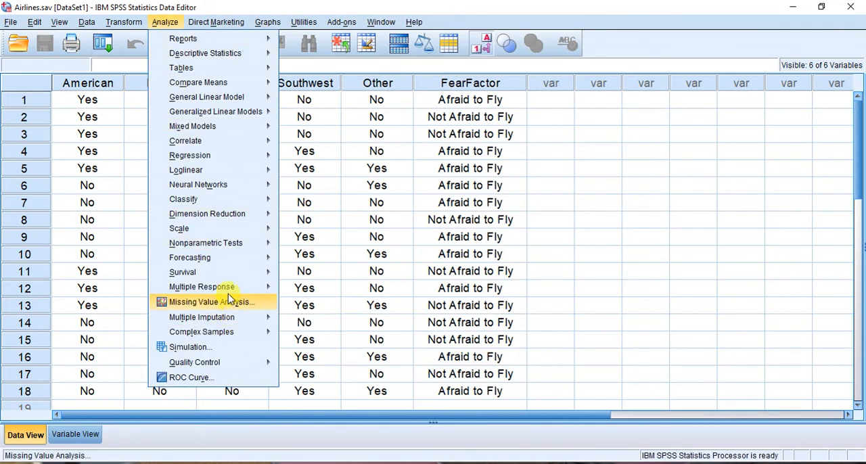
pyautogui.moveTo(230, 295)
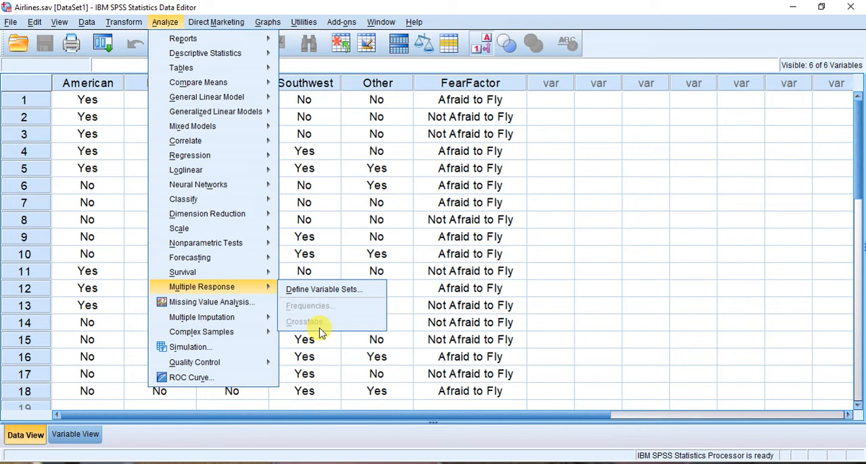
pyautogui.click(329, 289)
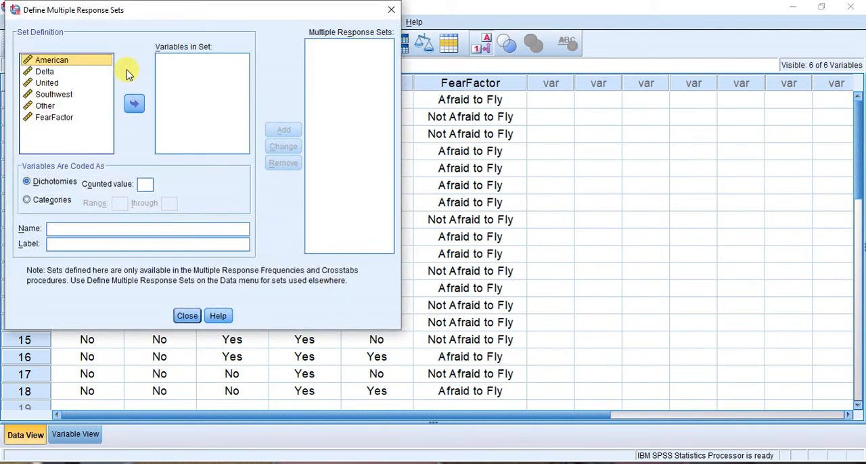
pyautogui.keyDown('shift'); pyautogui.click(46, 73); pyautogui.keyUp('shift')
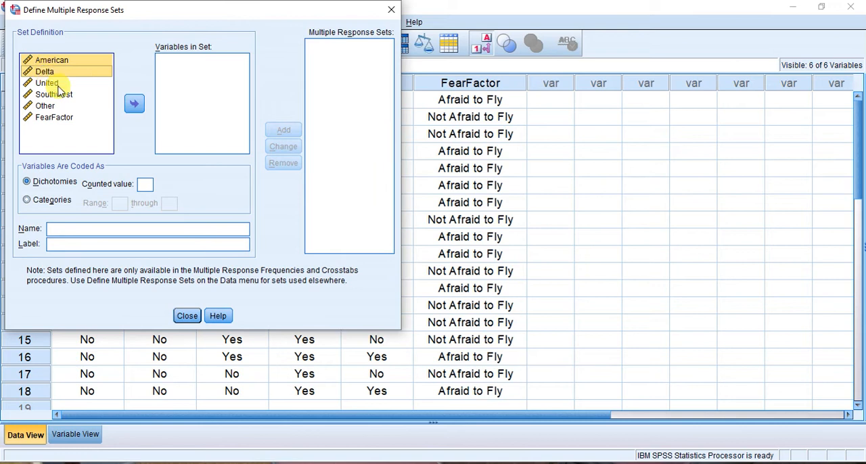
pyautogui.keyDown('shift'); pyautogui.click(57, 83); pyautogui.keyUp('shift')
pyautogui.keyDown('shift'); pyautogui.click(57, 95); pyautogui.keyUp('shift')
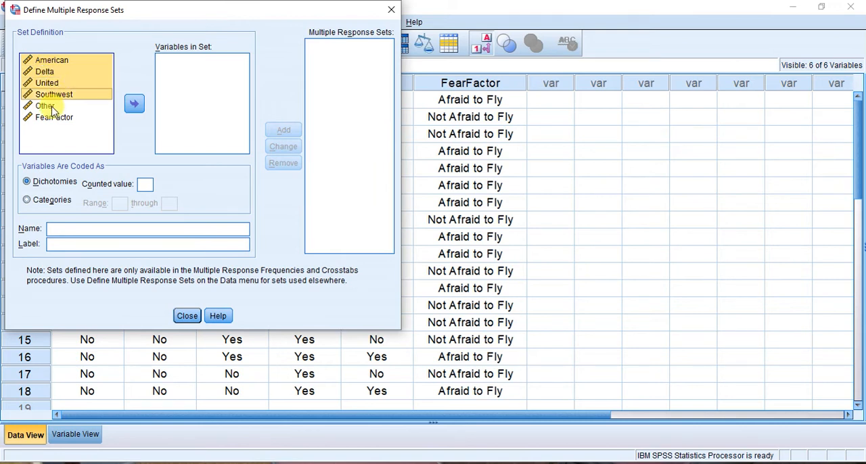
pyautogui.keyDown('shift'); pyautogui.click(50, 107); pyautogui.keyUp('shift')
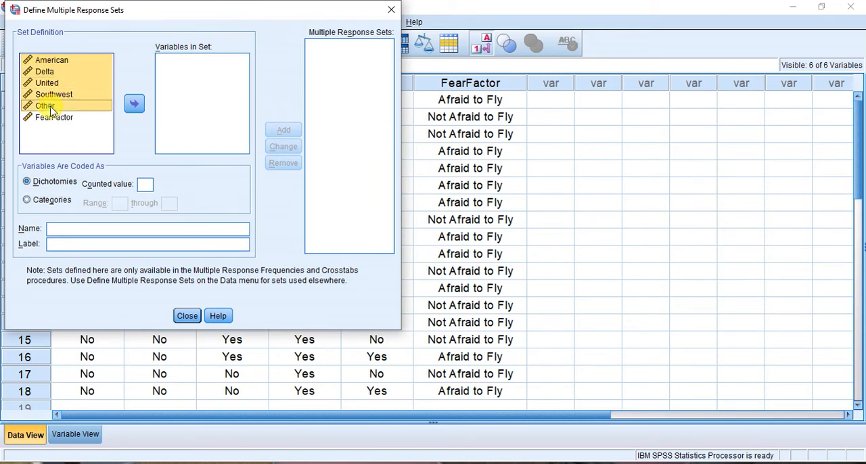
pyautogui.click(134, 105)
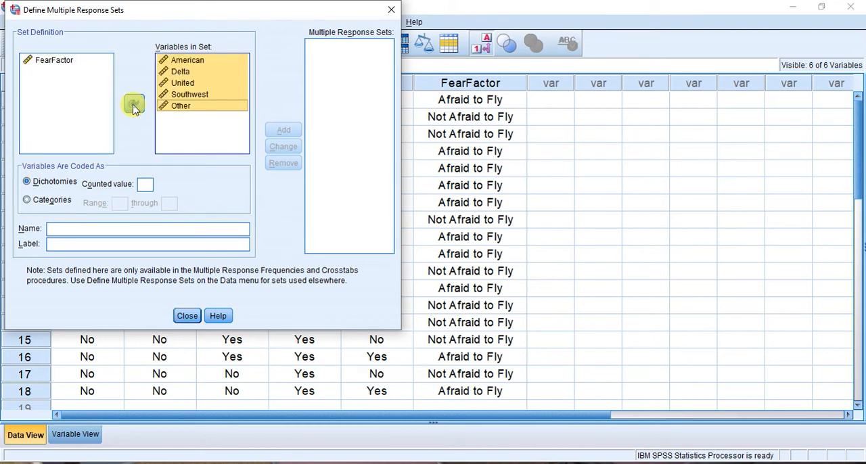
# Set the dichotomies' counted value to 1 and name the multiple response set Airlines
pyautogui.click(146, 185)
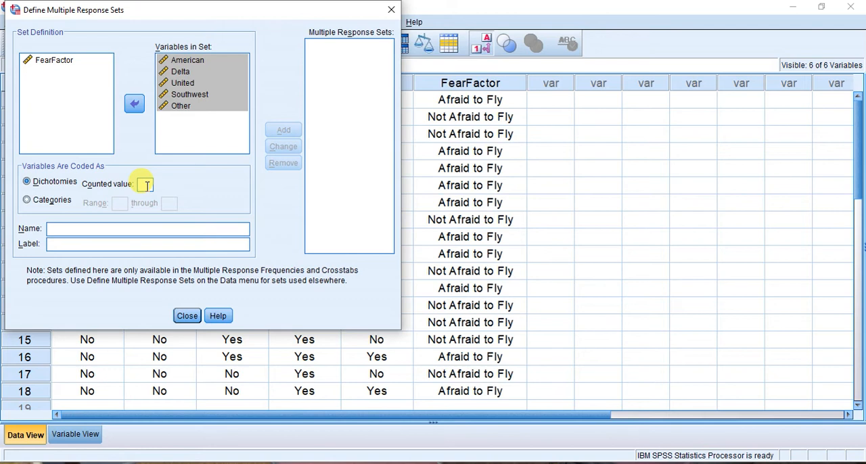
pyautogui.click(65, 232)
pyautogui.write('A')
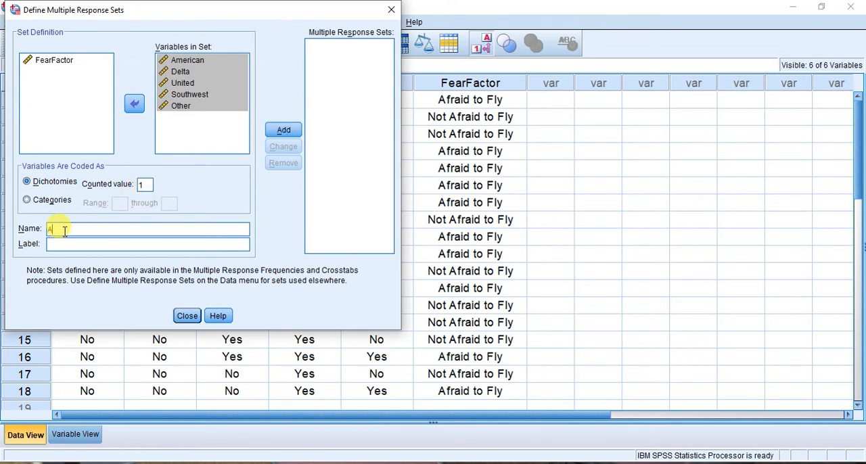
pyautogui.write('irlines')
# Label the set "Airlines used in last six months", add it to the multiple response sets and close the definition
pyautogui.click(67, 245)
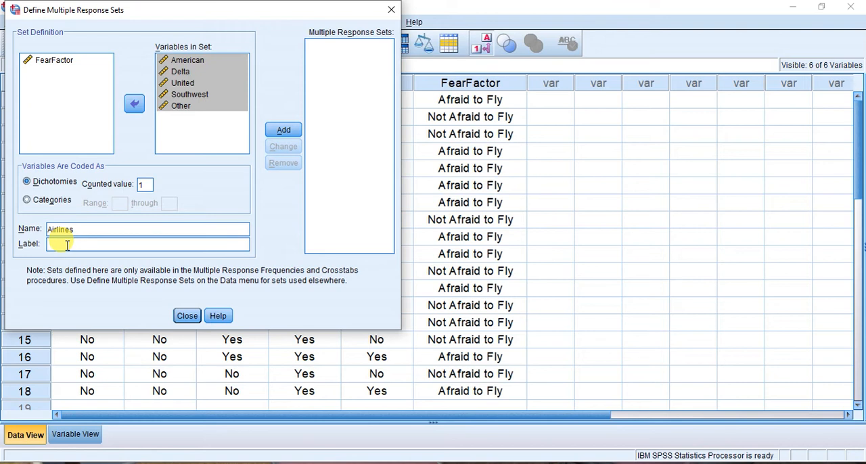
pyautogui.write('Airlines used in last six')
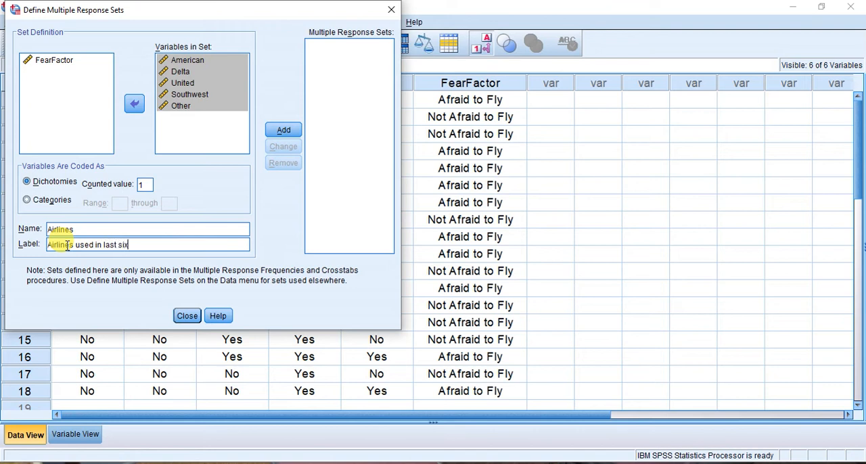
pyautogui.write(' months?')
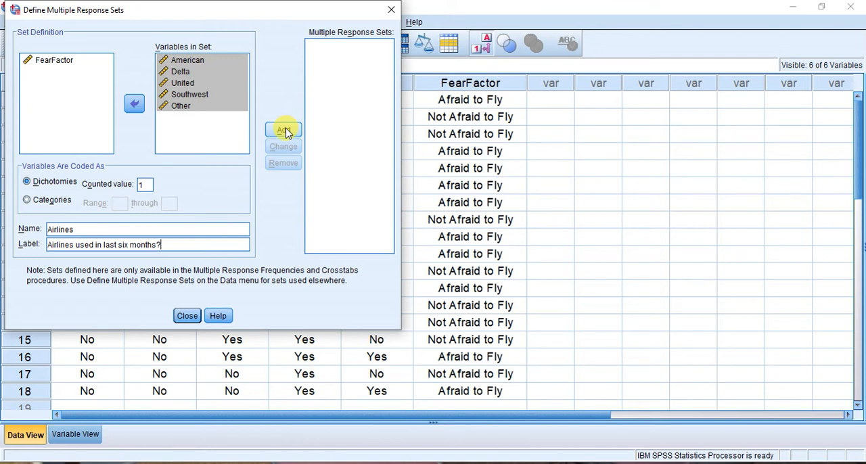
pyautogui.press('BackSpace')
pyautogui.click(283, 130)
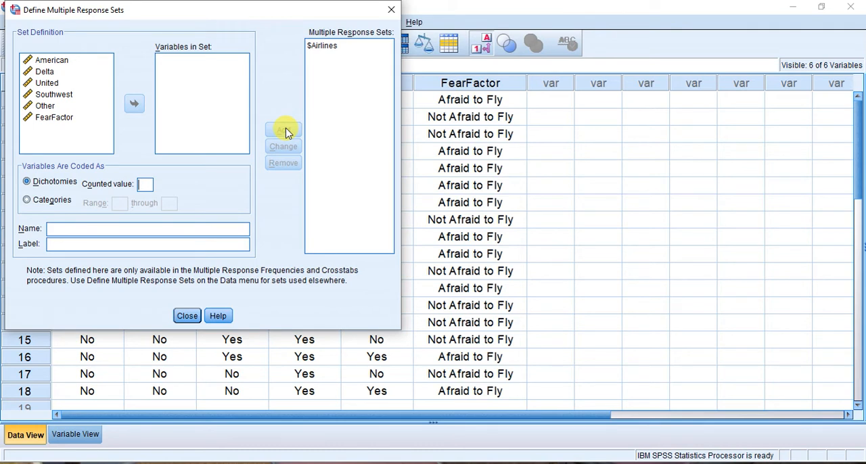
pyautogui.click(324, 48)
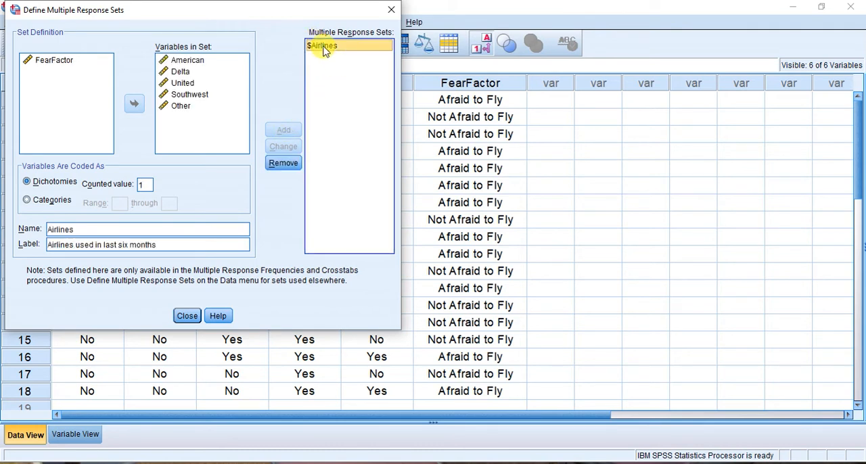
pyautogui.click(187, 320)
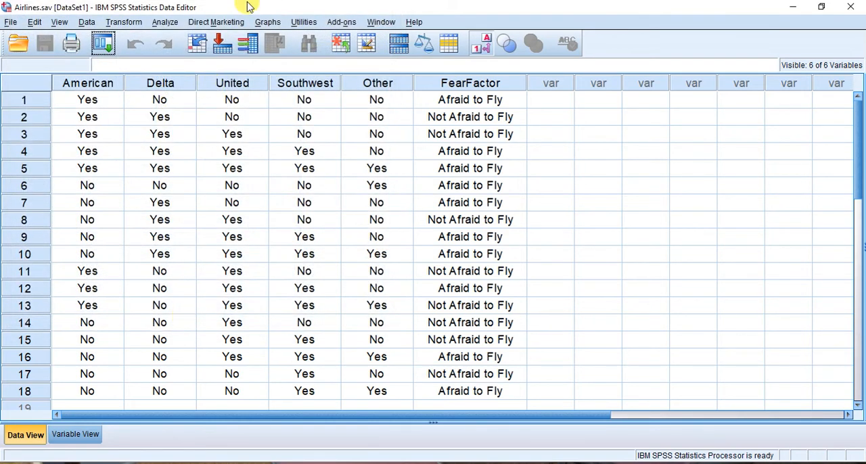
# Run multiple response frequencies for the $Airlines set
pyautogui.click(171, 23)
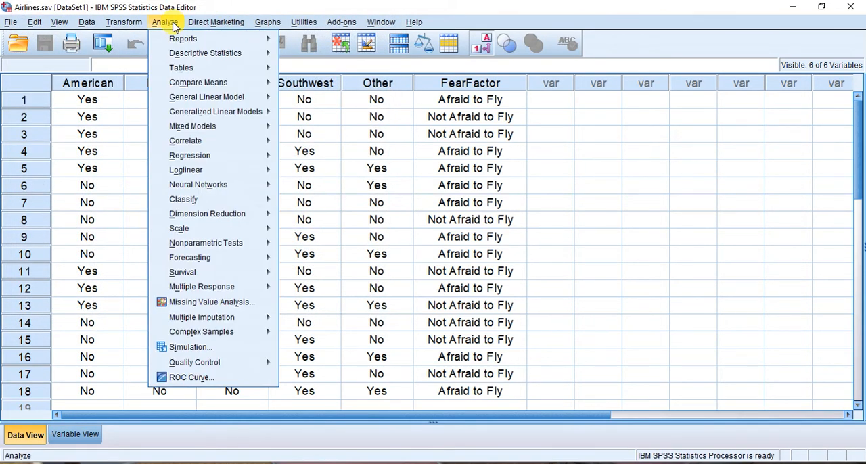
pyautogui.moveTo(231, 295)
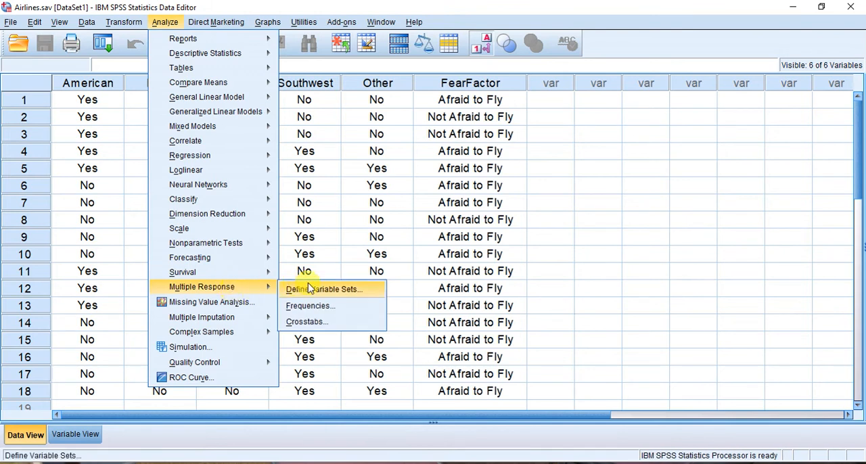
pyautogui.click(351, 312)
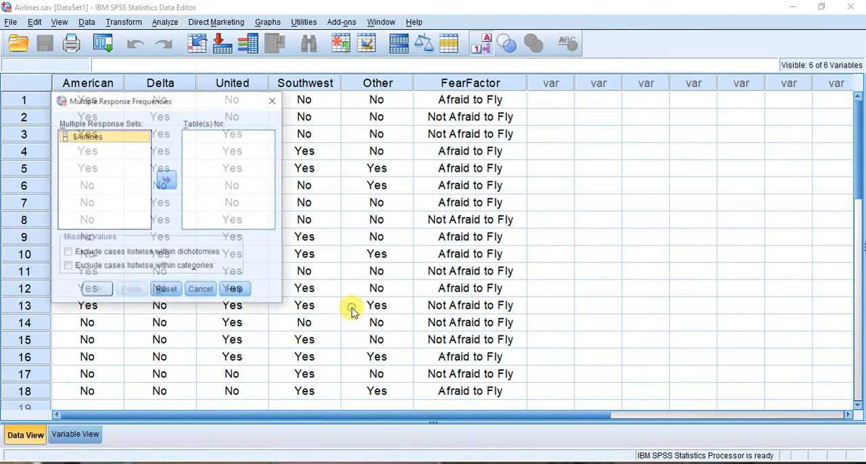
pyautogui.click(167, 179)
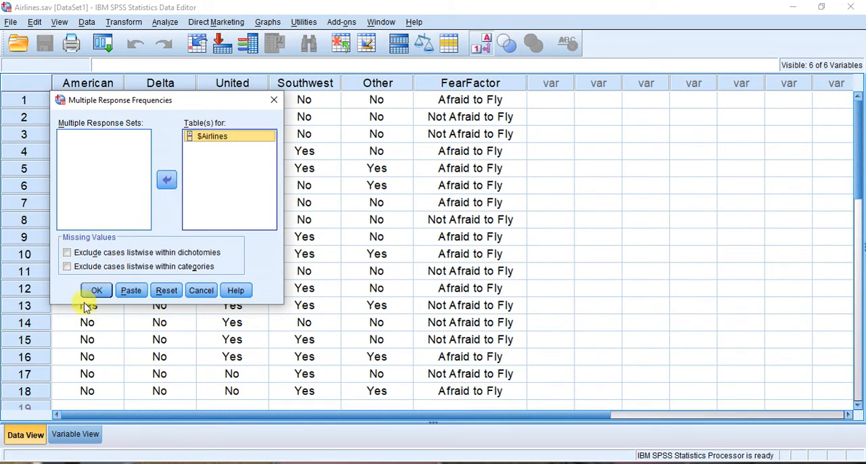
pyautogui.click(96, 291)
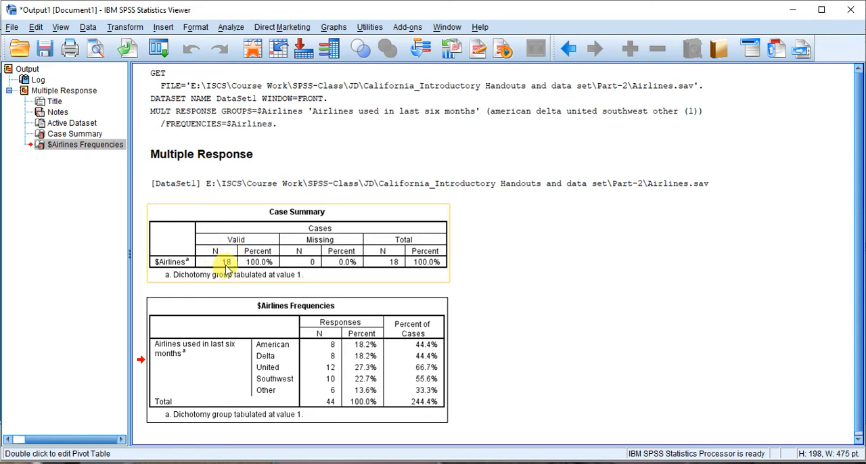
# Run an ordinary frequency table for American and compare it with the Percent of Cases column in the $Airlines Frequencies table
pyautogui.click(238, 33)
pyautogui.moveTo(274, 61)
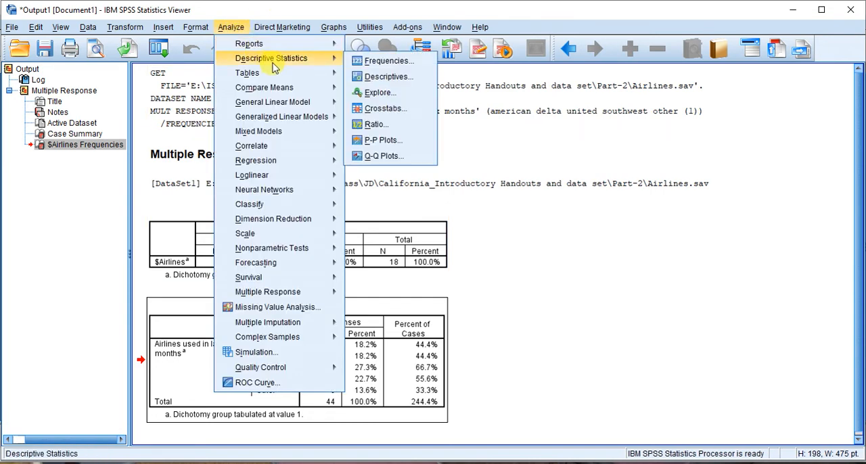
pyautogui.click(385, 62)
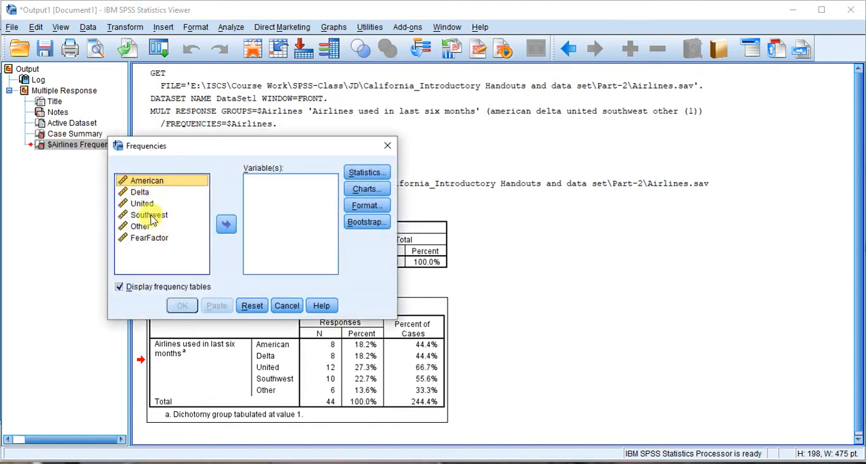
pyautogui.click(227, 225)
pyautogui.click(182, 306)
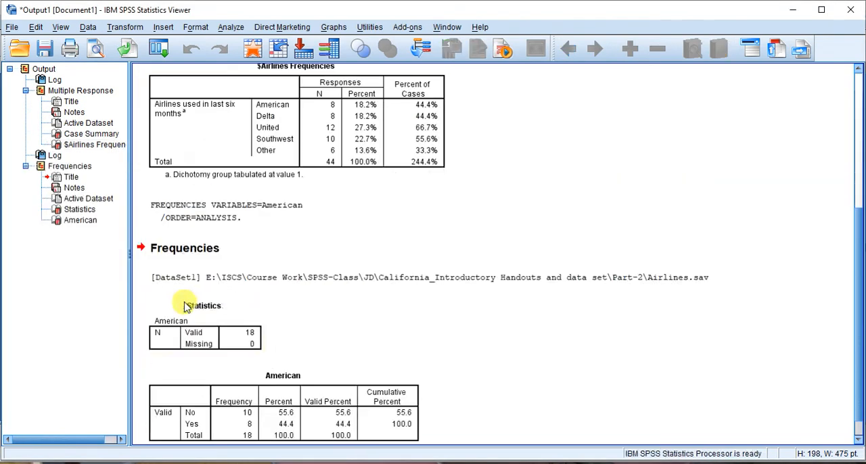
pyautogui.click(287, 400)
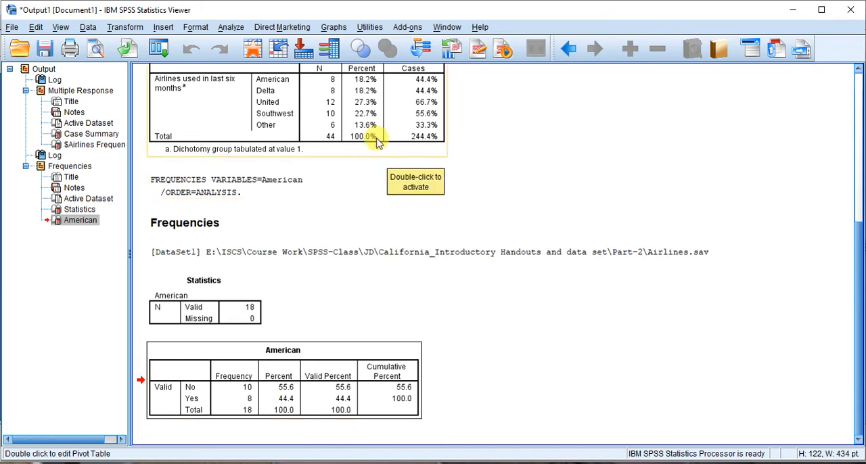
pyautogui.click(418, 92)
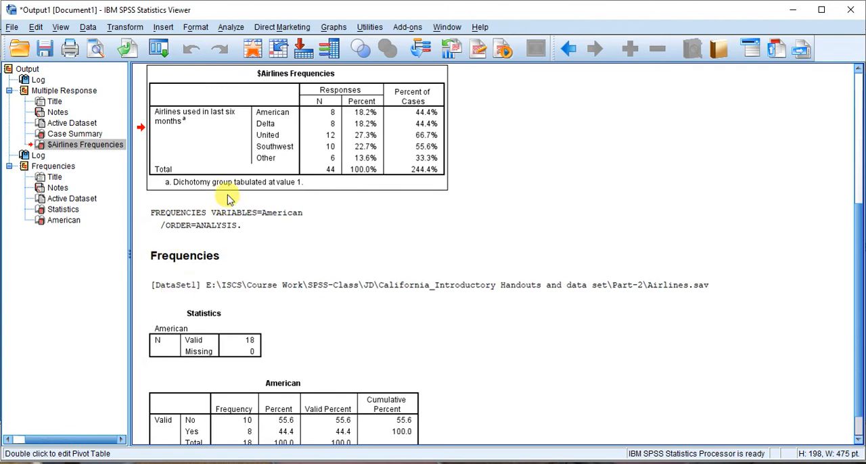
# Run an ordinary frequency table for United instead of American and compare it with the $Airlines frequencies
pyautogui.click(229, 27)
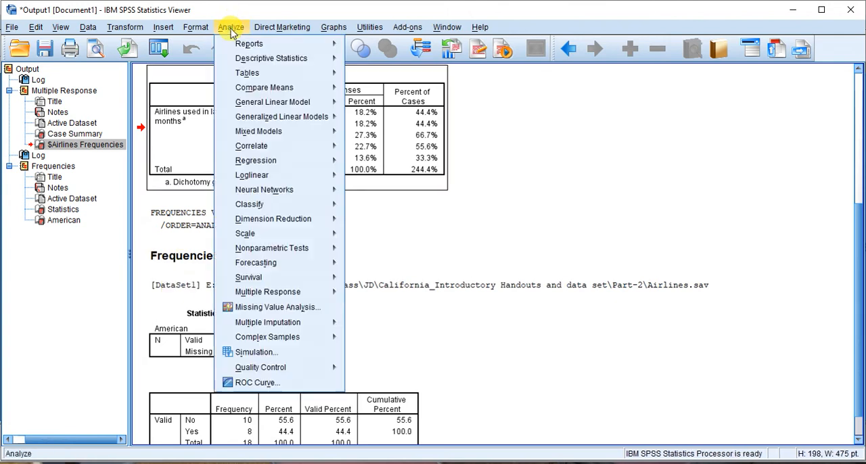
pyautogui.moveTo(291, 63)
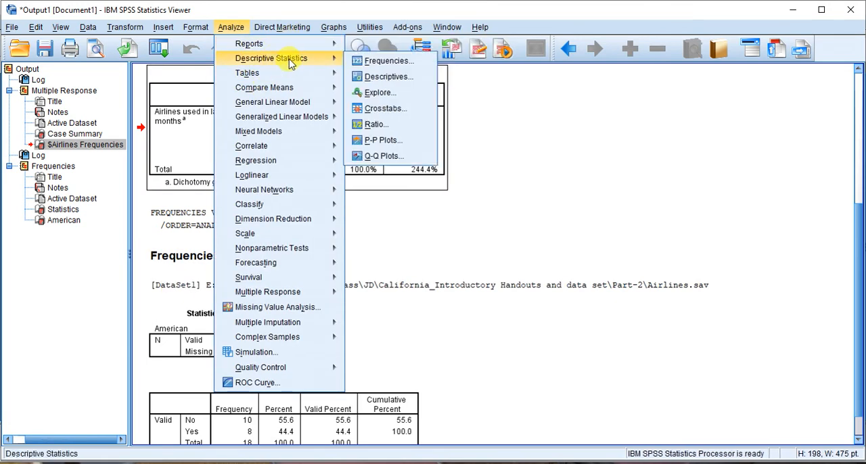
pyautogui.click(371, 61)
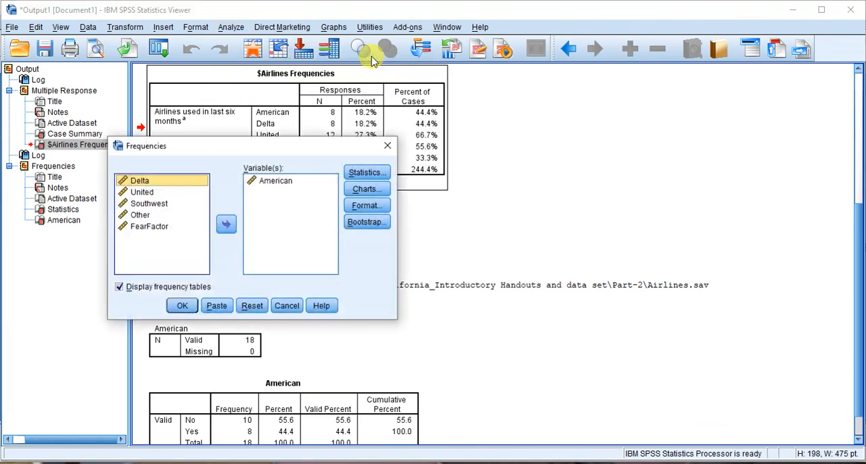
pyautogui.click(279, 181)
pyautogui.click(228, 226)
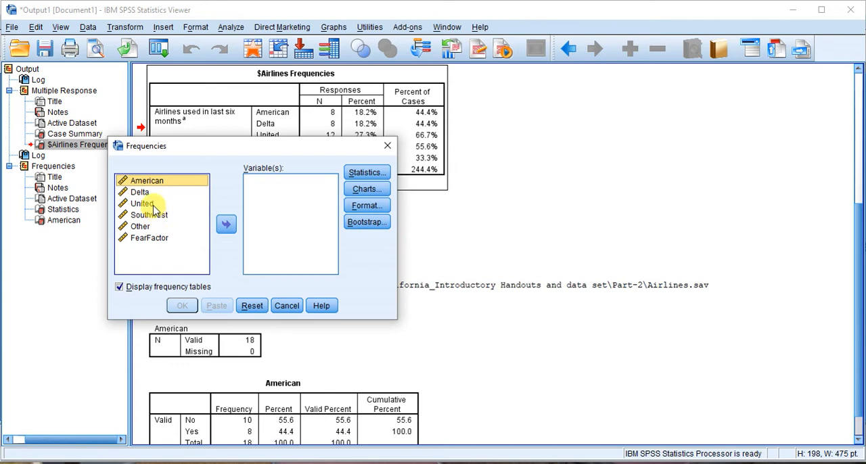
pyautogui.click(153, 204)
pyautogui.click(226, 226)
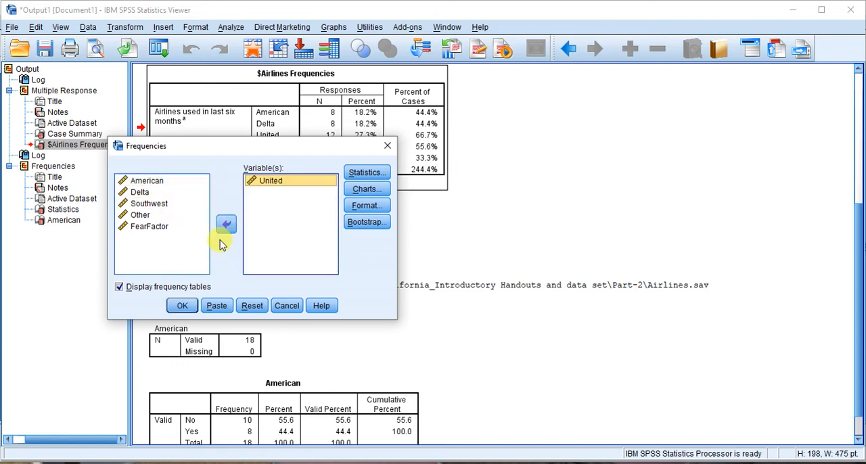
pyautogui.click(182, 305)
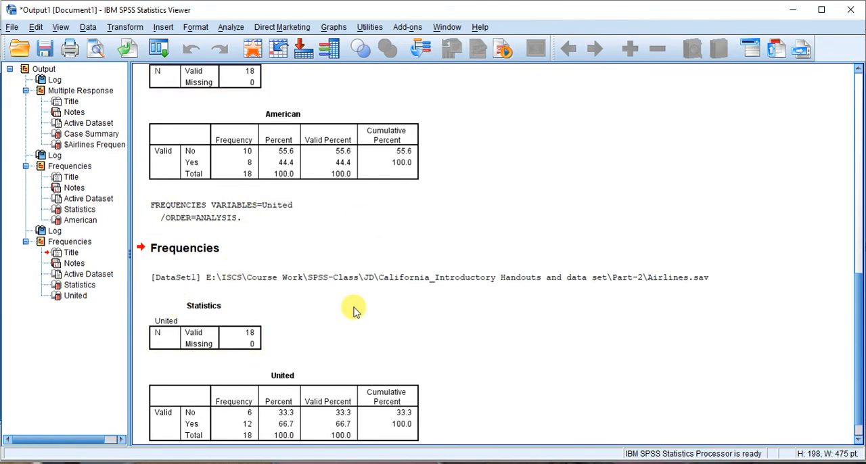
pyautogui.click(264, 423)
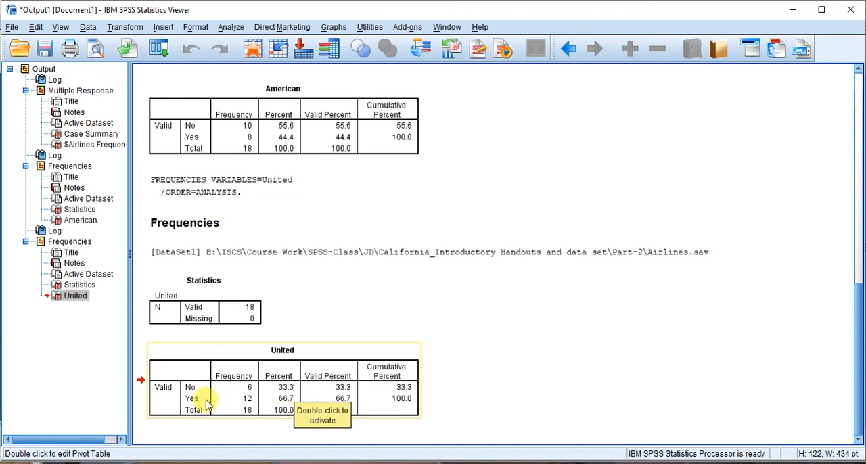
pyautogui.moveTo(858, 310); pyautogui.dragTo(810, 137)
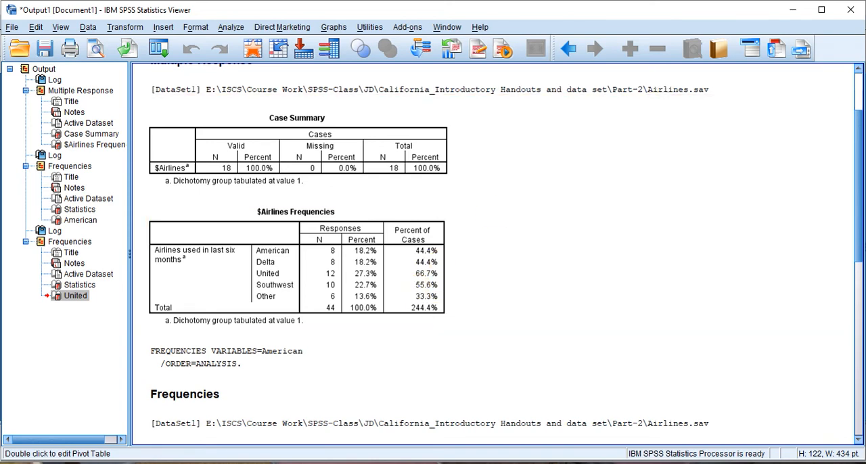
# Minimize the output and open the recently used dataset Multiple Response Example01.sav, continuing despite it being in use
pyautogui.click(793, 9)
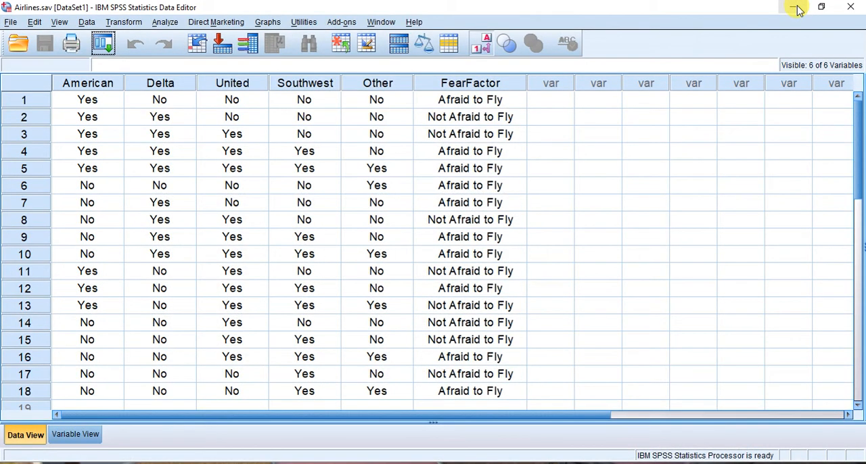
pyautogui.click(11, 23)
pyautogui.moveTo(97, 338)
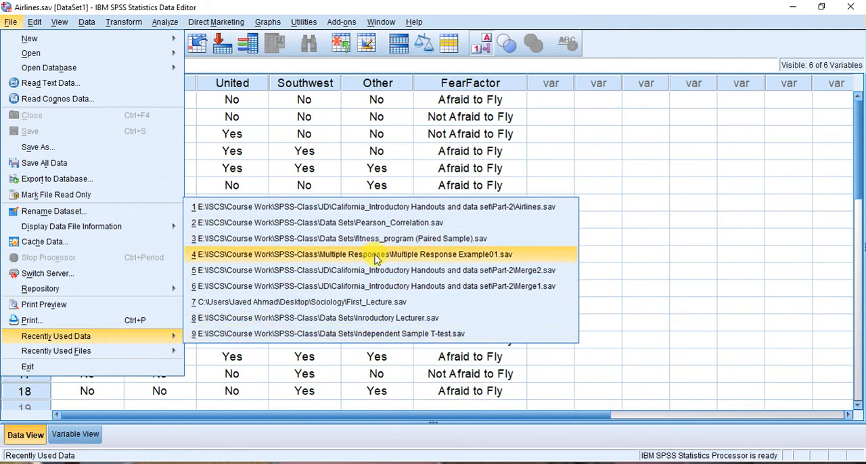
pyautogui.click(376, 260)
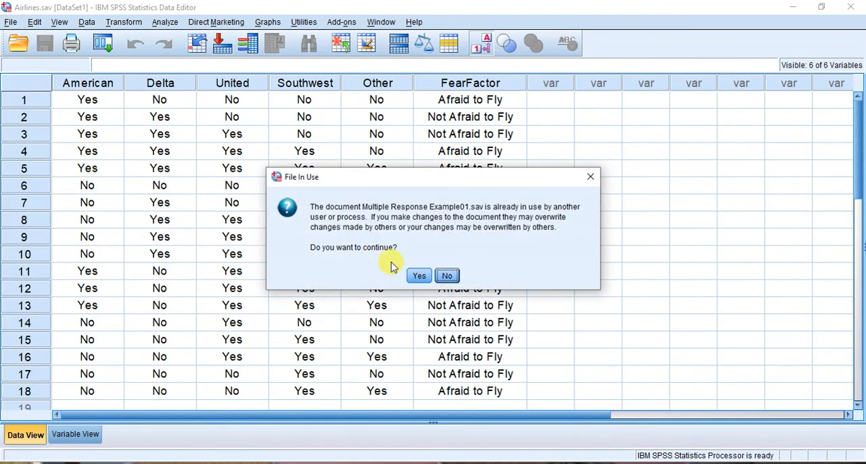
pyautogui.click(422, 278)
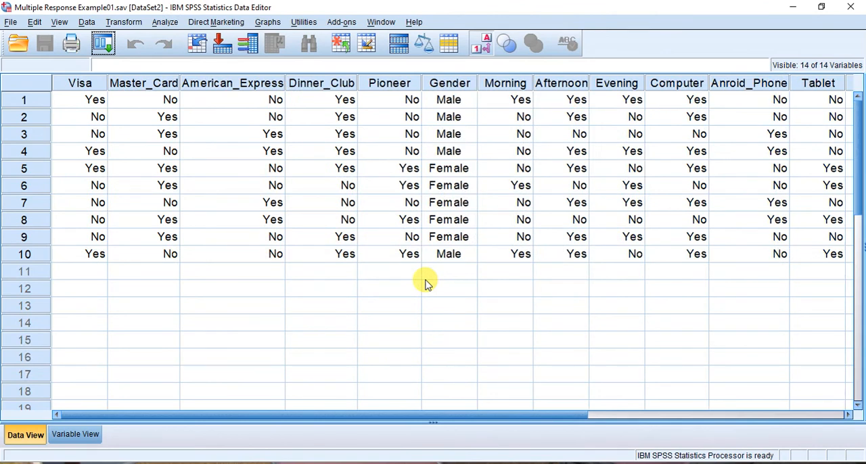
# Examine the card variables Visa through Pioneer in the data and their definitions, including the value labels of Visa
pyautogui.click(78, 84)
pyautogui.moveTo(78, 84); pyautogui.dragTo(406, 83)
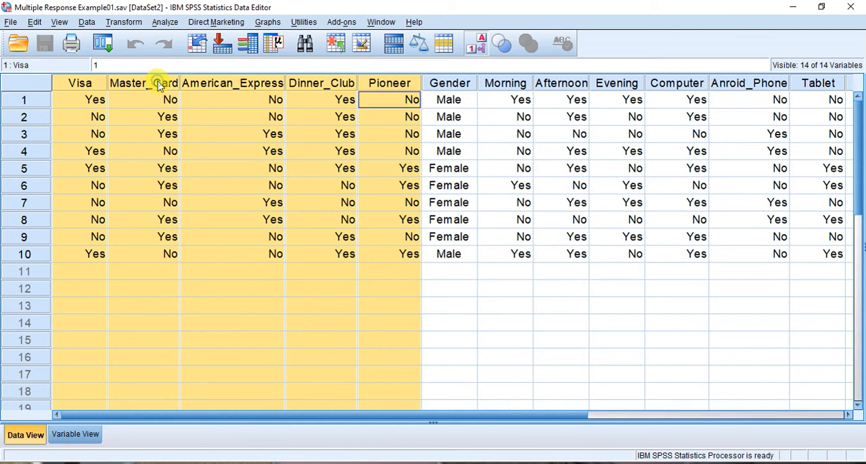
pyautogui.doubleClick(230, 153)
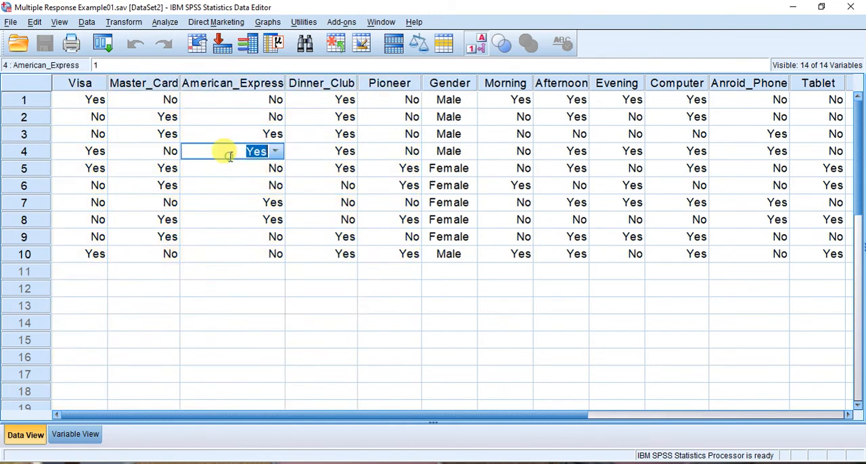
pyautogui.click(72, 436)
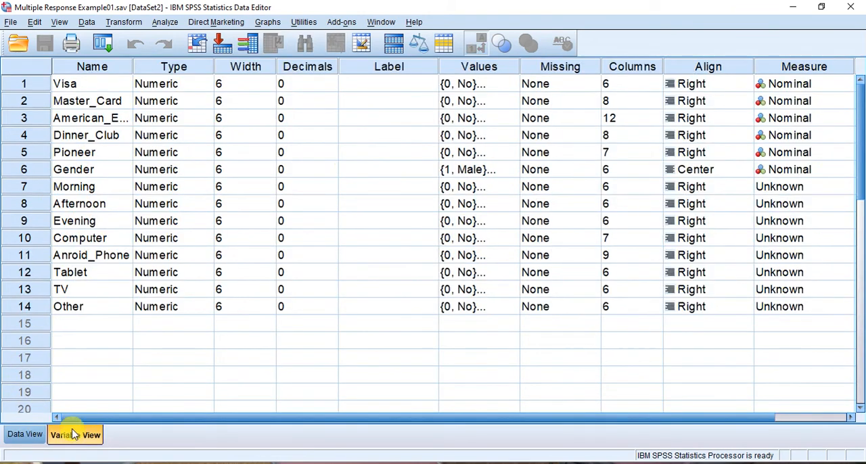
pyautogui.moveTo(26, 83); pyautogui.dragTo(34, 152)
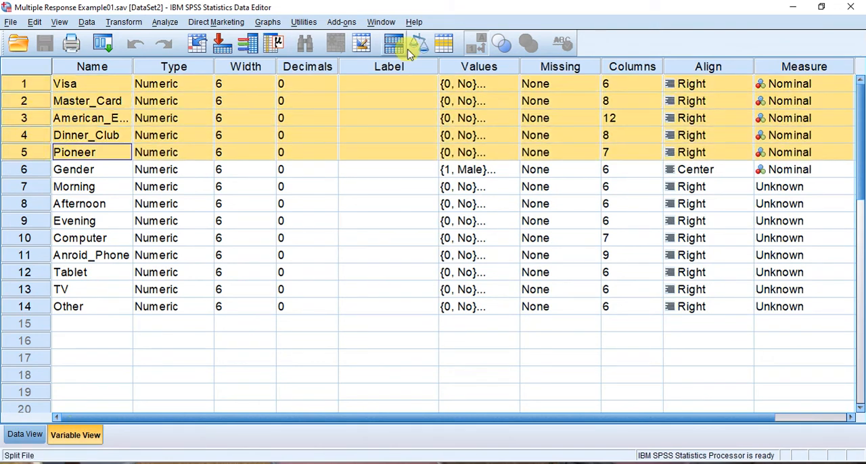
pyautogui.click(512, 85)
pyautogui.click(512, 85)
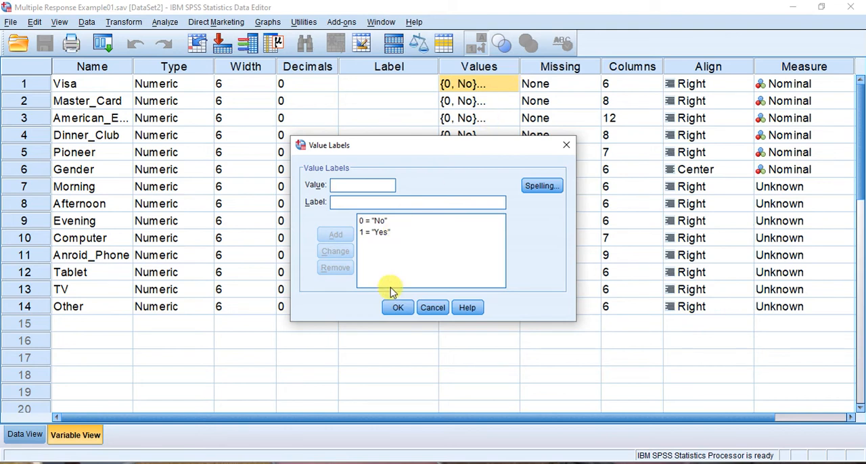
pyautogui.click(394, 307)
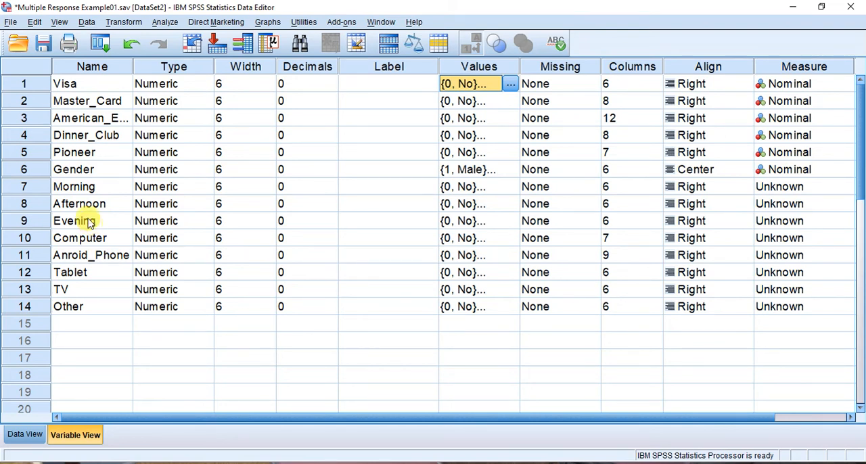
# Examine the definitions of Gender and the variables Morning, Afternoon and Evening, including the value labels of Morning
pyautogui.click(73, 172)
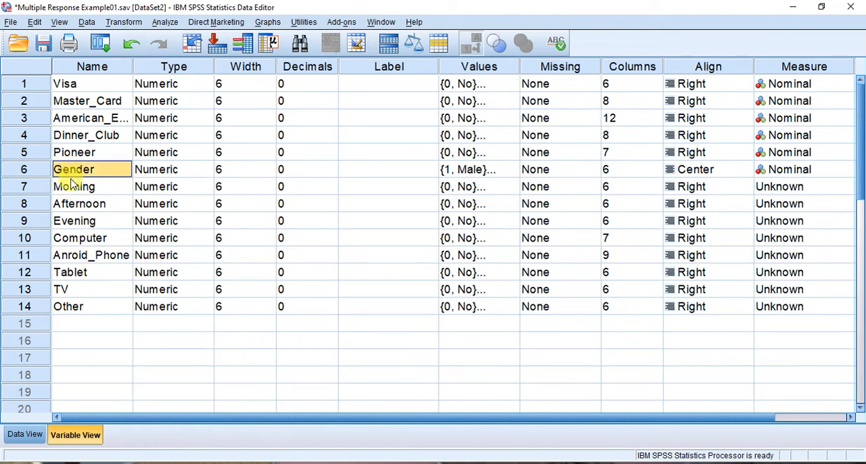
pyautogui.click(70, 188)
pyautogui.moveTo(71, 198); pyautogui.dragTo(71, 229)
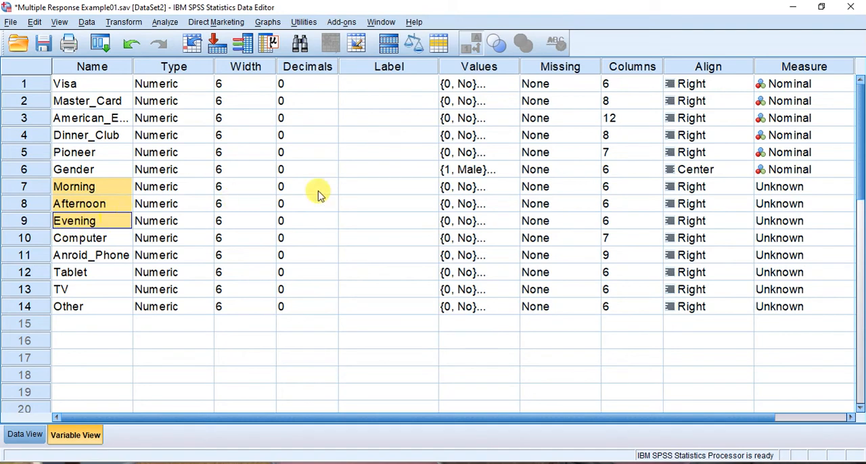
pyautogui.click(509, 189)
pyautogui.click(514, 188)
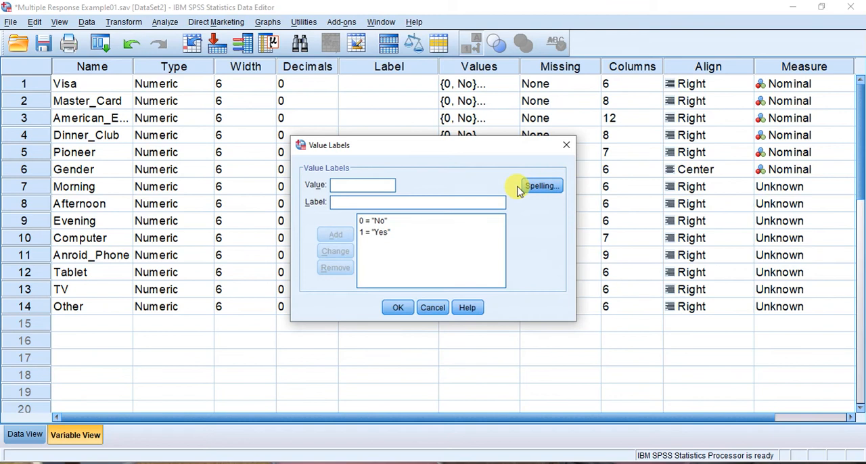
pyautogui.click(396, 308)
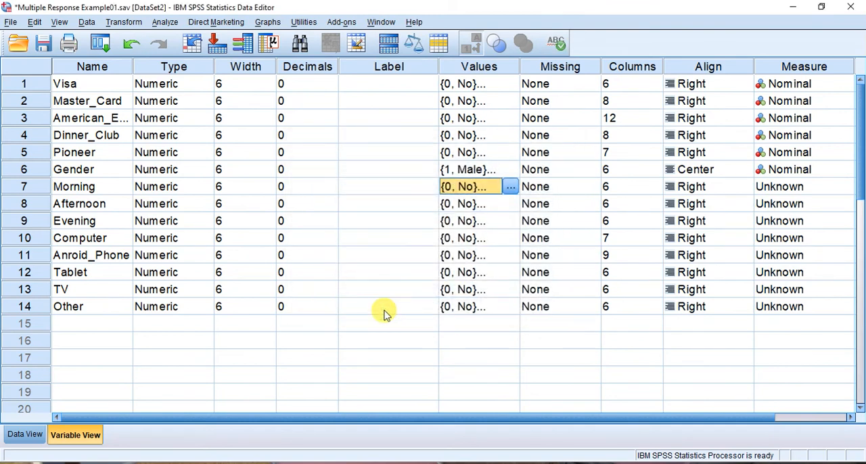
# Examine the data columns for the variables Computer through Other, and the Gender column
pyautogui.click(8, 437)
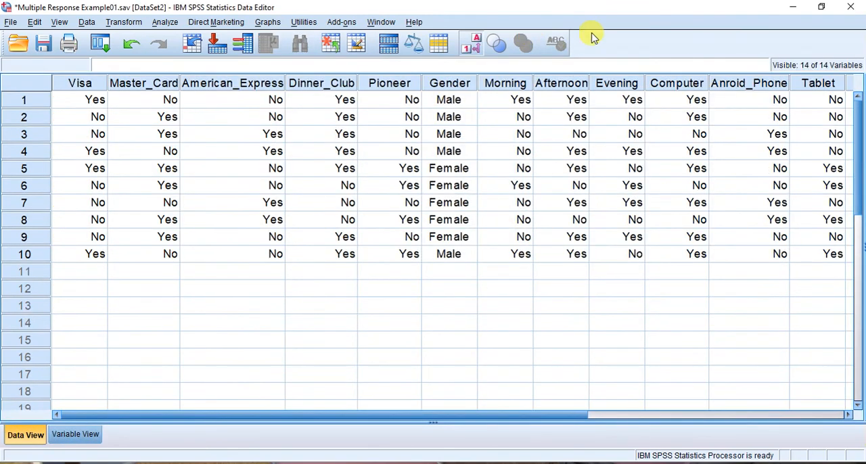
pyautogui.click(677, 83)
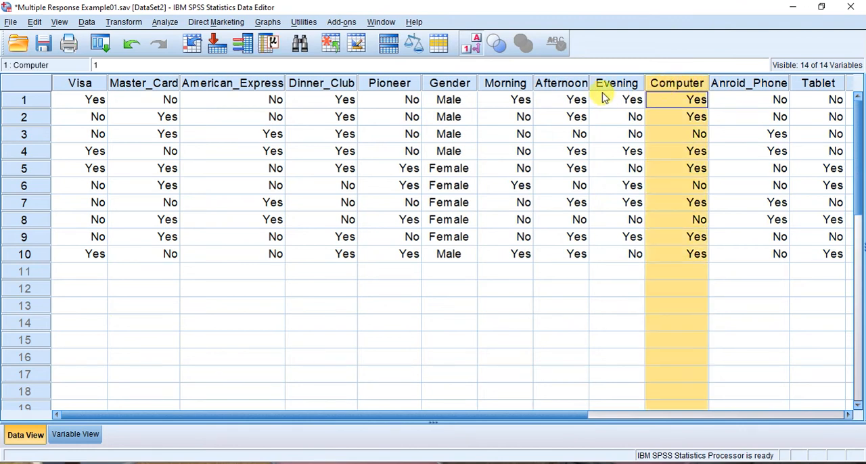
pyautogui.doubleClick(682, 134)
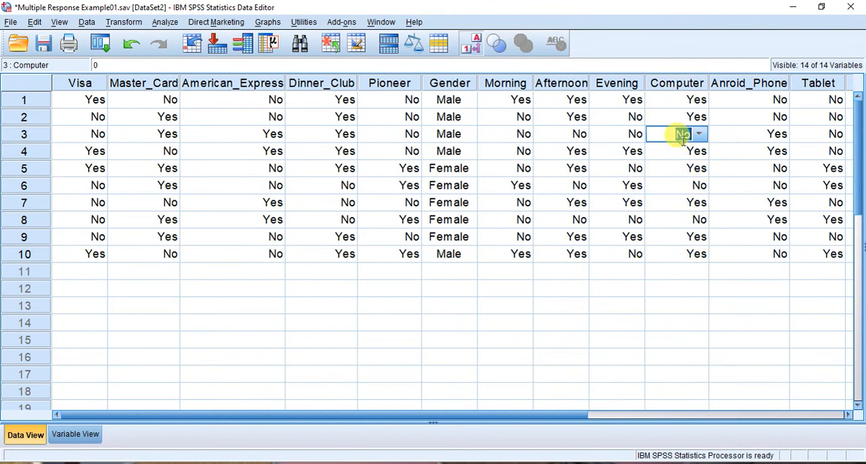
pyautogui.click(682, 84)
pyautogui.keyDown('shift'); pyautogui.click(759, 86); pyautogui.keyUp('shift')
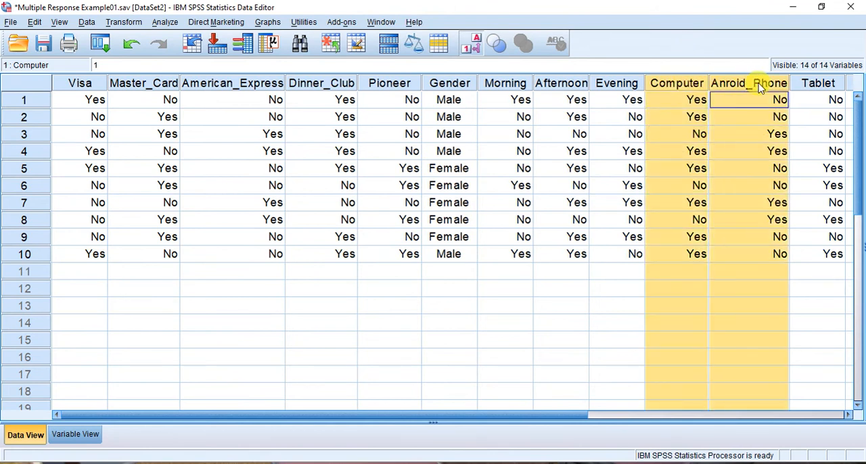
pyautogui.moveTo(759, 86); pyautogui.dragTo(791, 85)
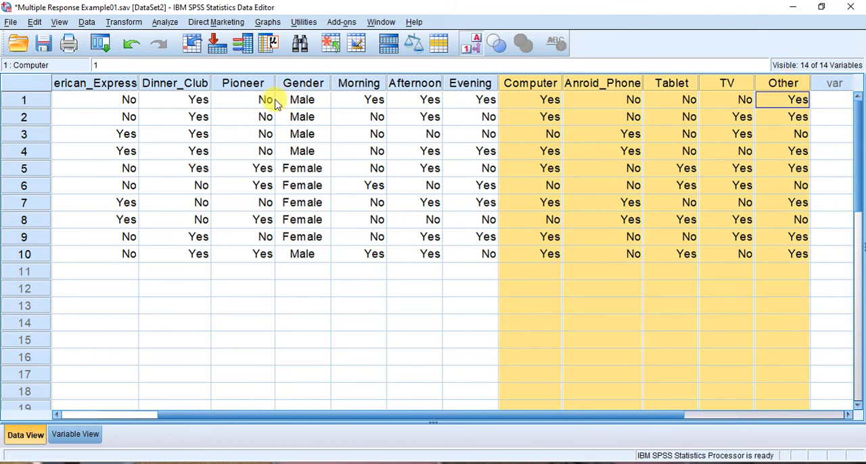
pyautogui.click(308, 86)
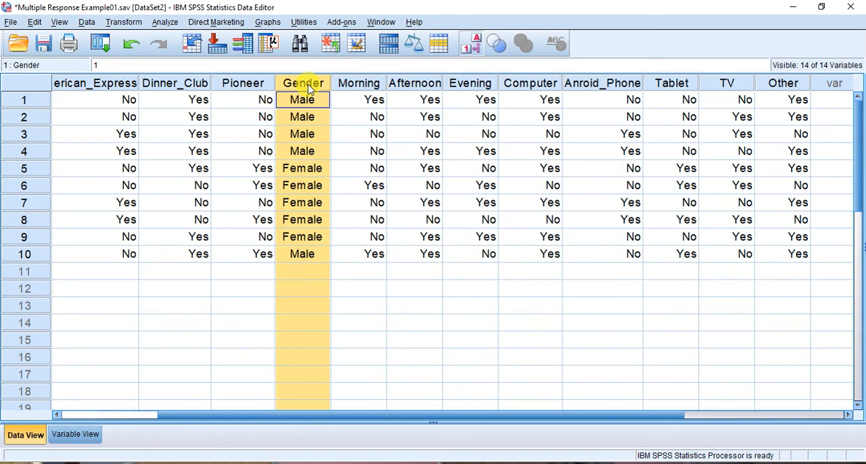
pyautogui.click(89, 415)
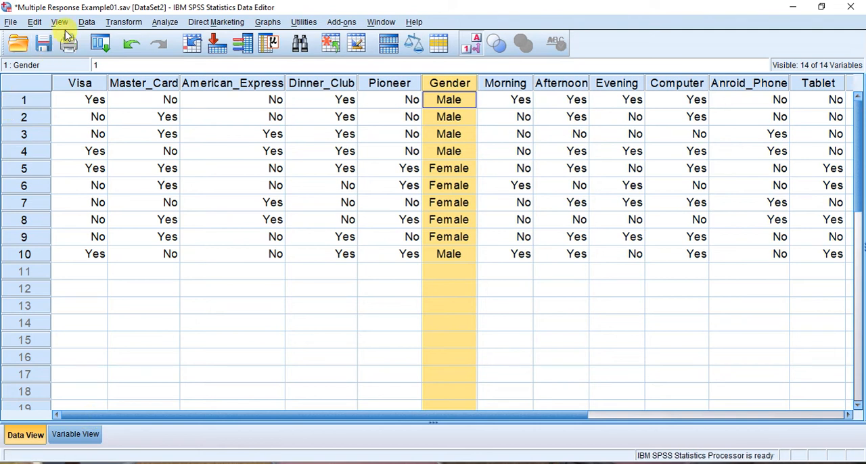
# Start defining a multiple response set containing Visa, Master_Card, American_Express, Dinner_Club and Pioneer
pyautogui.click(155, 24)
pyautogui.moveTo(208, 291)
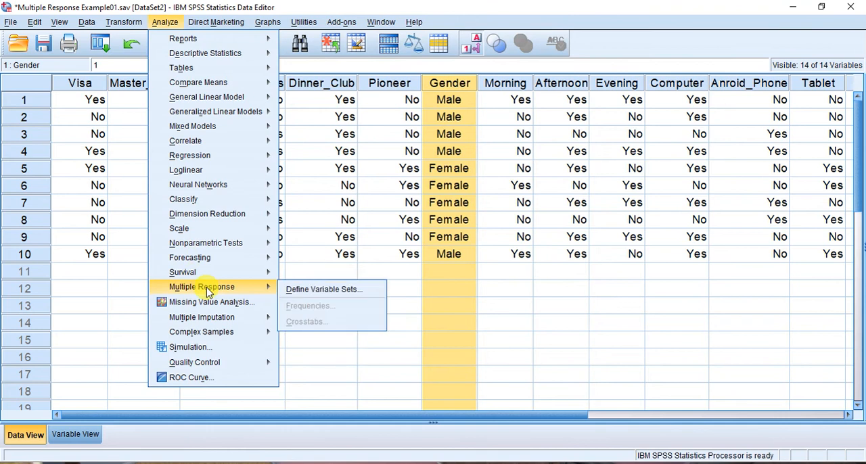
pyautogui.click(287, 290)
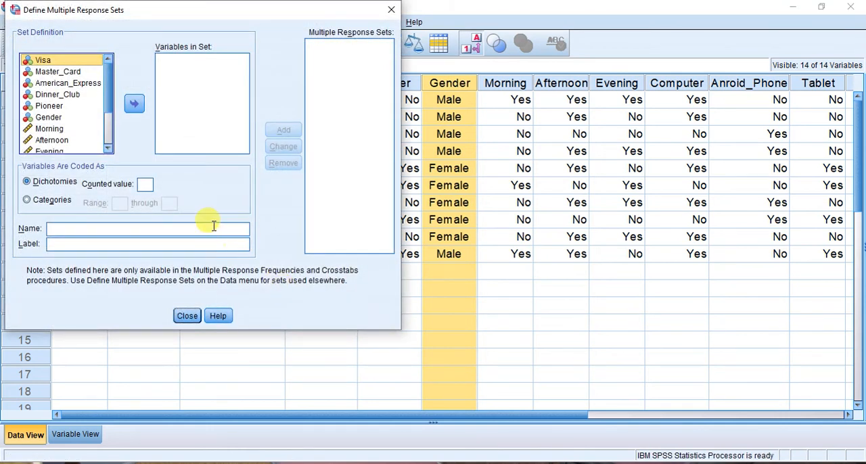
pyautogui.keyDown('ctrl'); pyautogui.click(56, 73); pyautogui.keyUp('ctrl')
pyautogui.keyDown('ctrl'); pyautogui.click(59, 83); pyautogui.keyUp('ctrl')
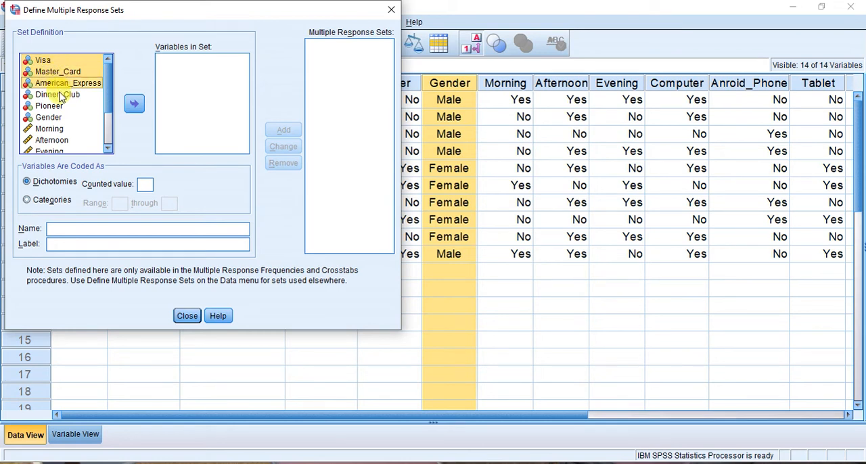
pyautogui.keyDown('ctrl'); pyautogui.click(59, 95); pyautogui.keyUp('ctrl')
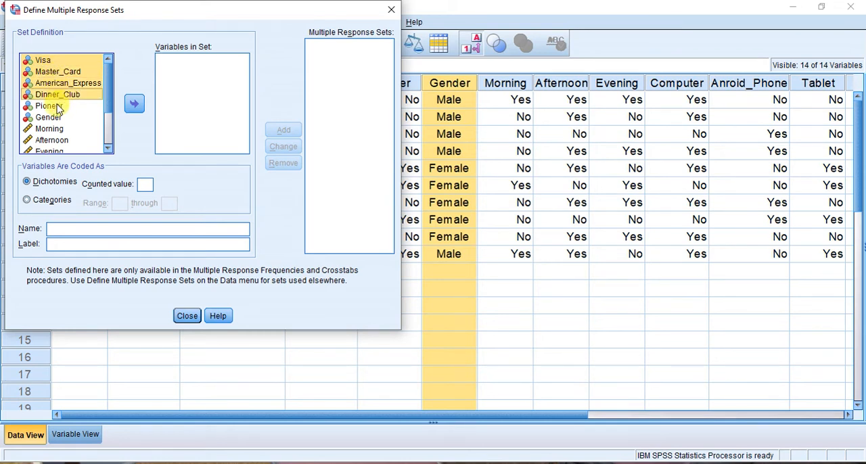
pyautogui.click(134, 103)
# Count value 1, name the set Credit_Card, label it "What types of credit do you have?" and add it to the multiple response sets
pyautogui.click(145, 183)
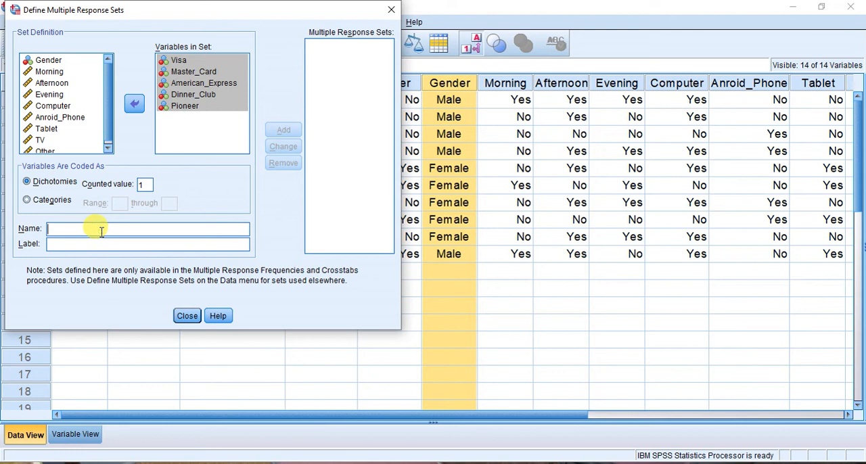
pyautogui.write('Credit_Card')
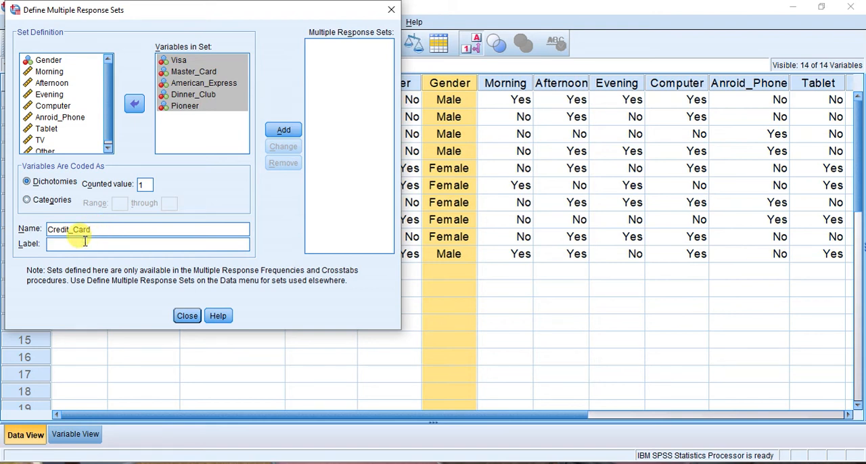
pyautogui.click(85, 241)
pyautogui.write('Whihc')
pyautogui.press('BackSpace')
pyautogui.press('BackSpace')
pyautogui.write('t types of credit do you have?')
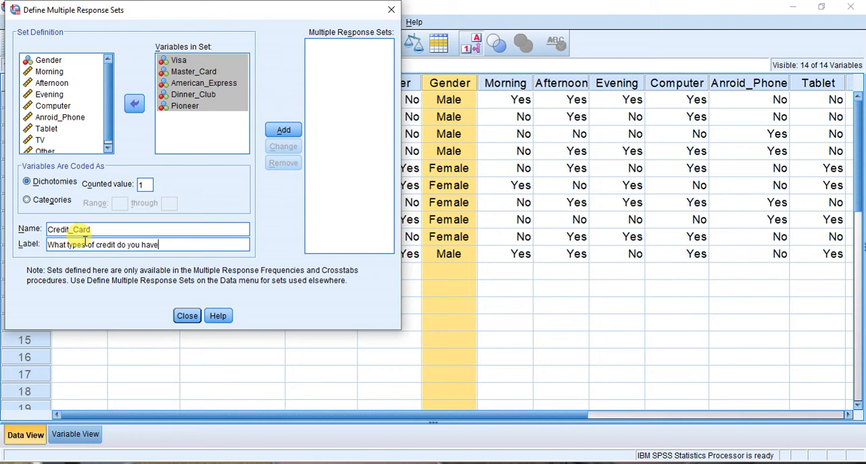
pyautogui.click(284, 130)
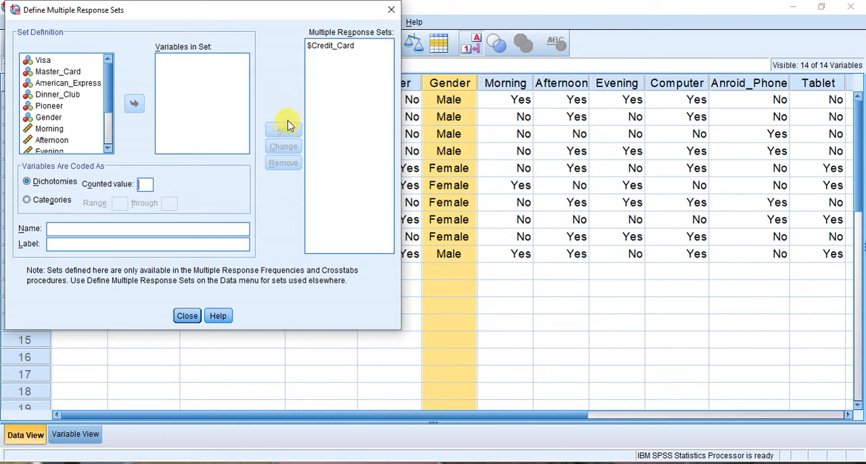
pyautogui.click(329, 47)
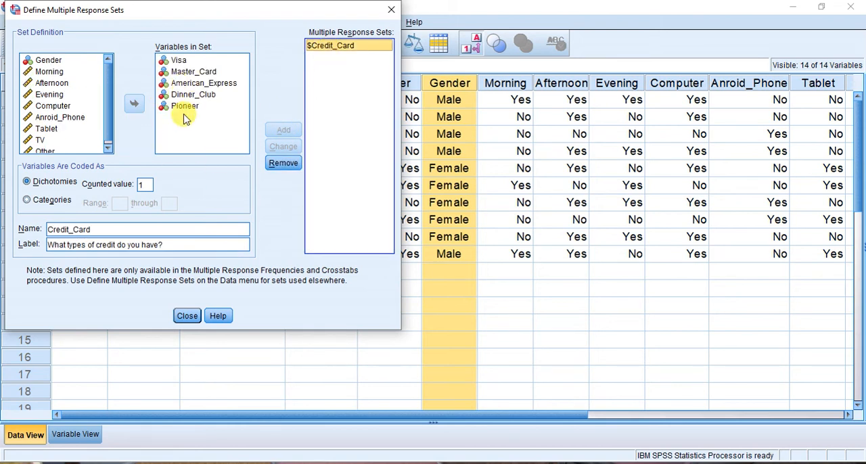
pyautogui.click(188, 315)
# Run multiple response frequencies for $Credit_Card and select its frequencies table in the output
pyautogui.click(165, 22)
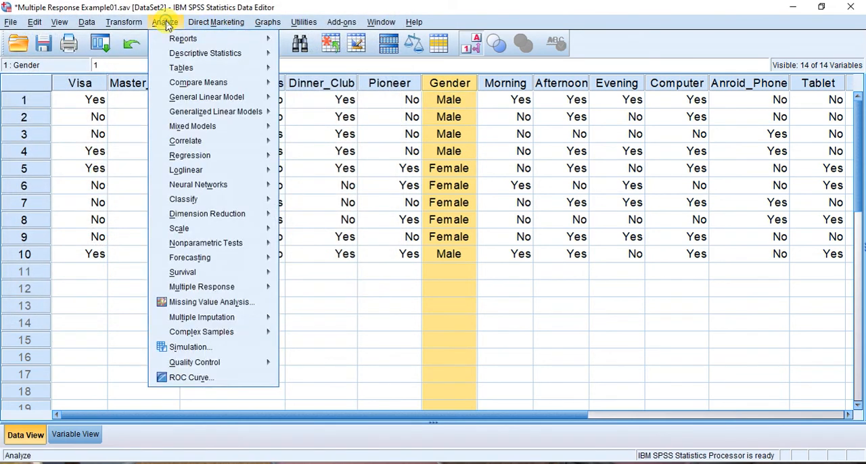
pyautogui.moveTo(223, 286)
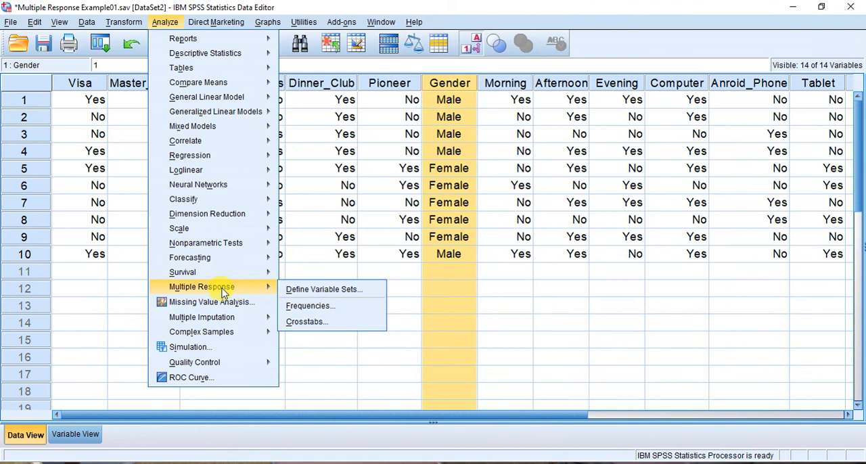
pyautogui.click(312, 307)
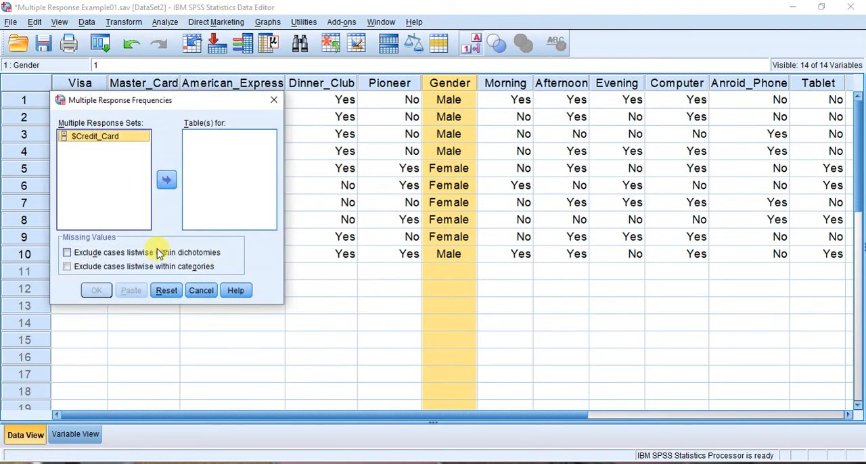
pyautogui.click(167, 179)
pyautogui.click(96, 291)
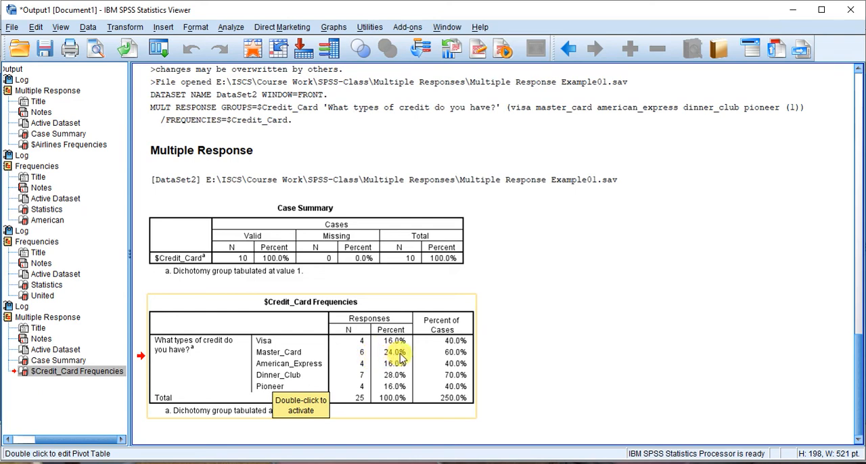
pyautogui.click(362, 354)
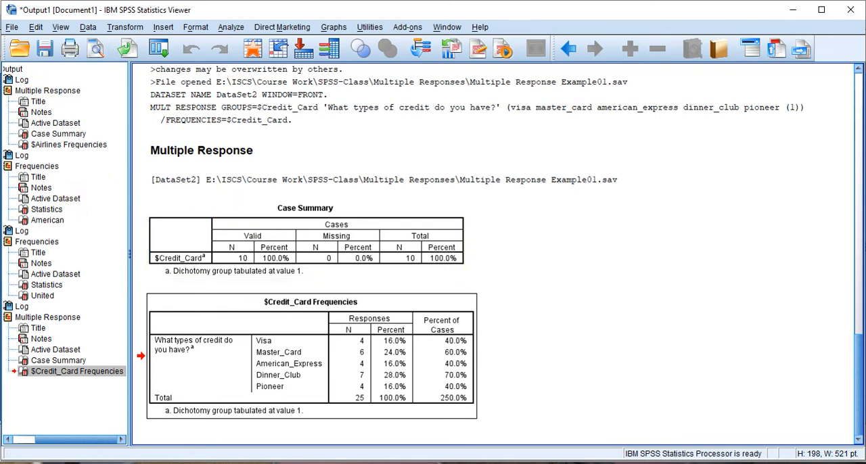
pyautogui.click(228, 29)
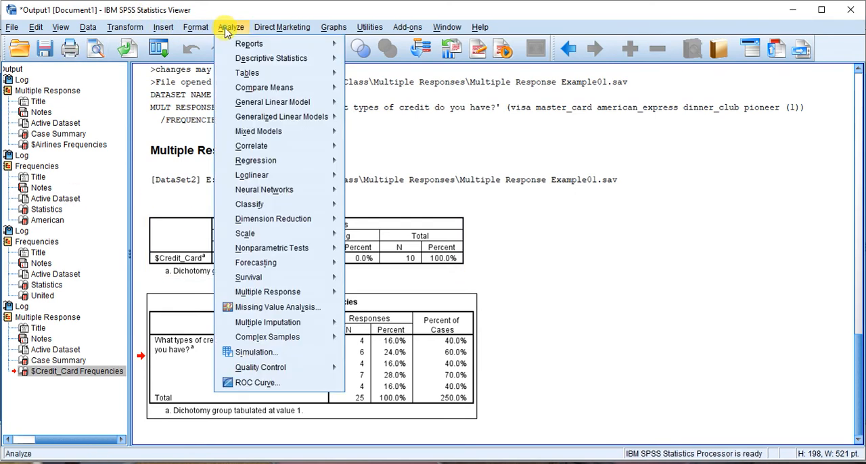
pyautogui.moveTo(292, 295)
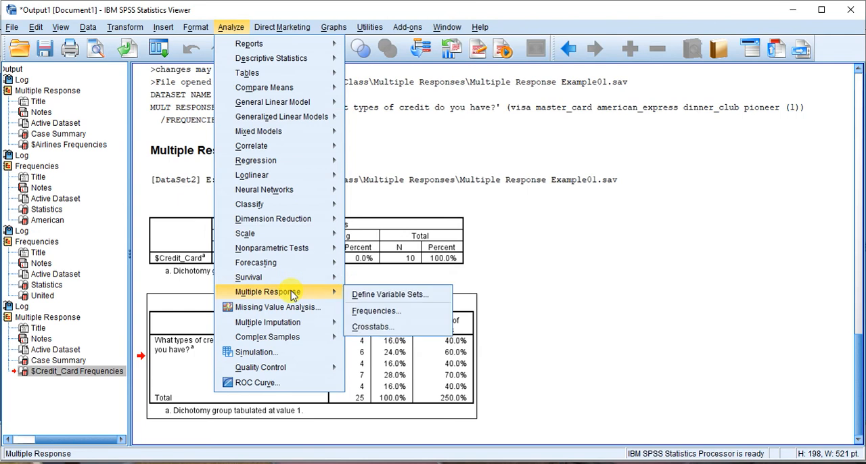
pyautogui.click(380, 296)
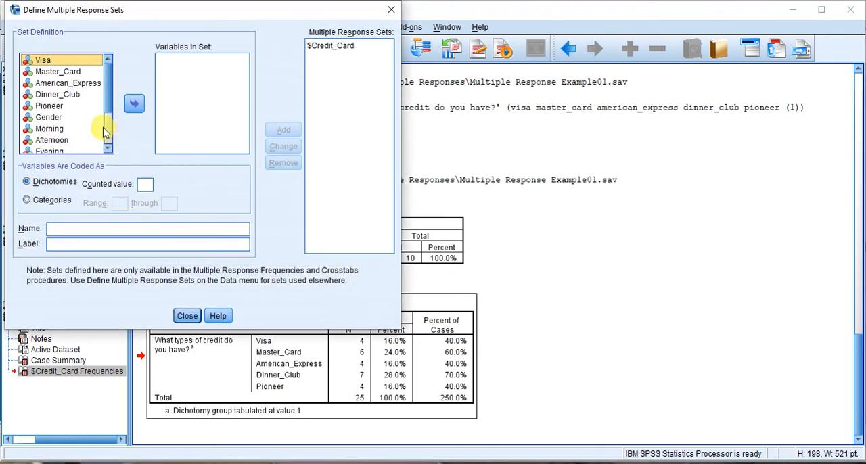
pyautogui.click(57, 130)
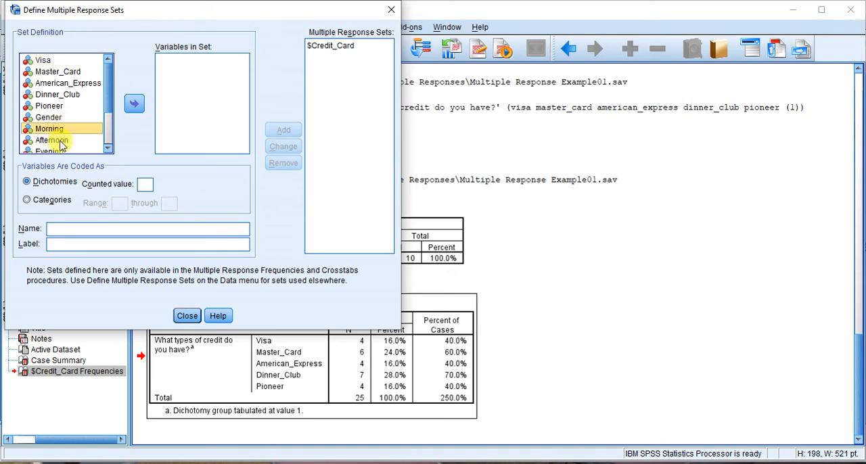
pyautogui.keyDown('shift'); pyautogui.click(61, 141); pyautogui.keyUp('shift')
pyautogui.keyDown('shift'); pyautogui.click(55, 150); pyautogui.keyUp('shift')
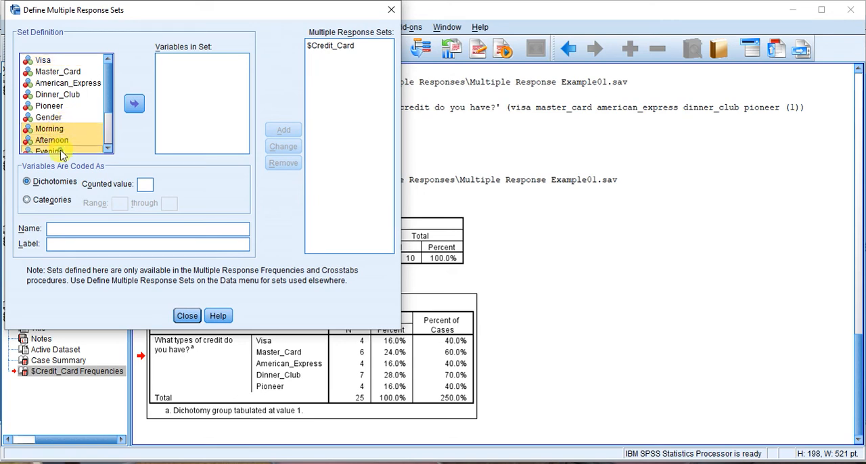
pyautogui.click(134, 104)
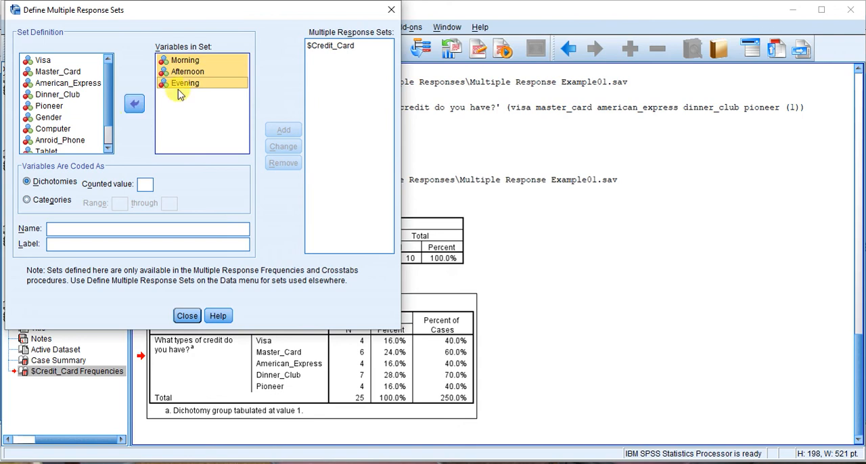
# Remove $Credit_Card from the defined multiple response sets and close the set definition
pyautogui.click(318, 49)
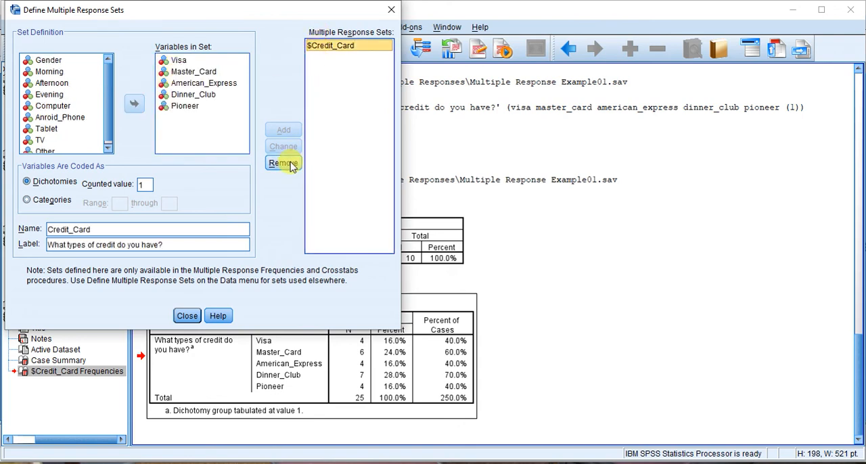
pyautogui.click(284, 164)
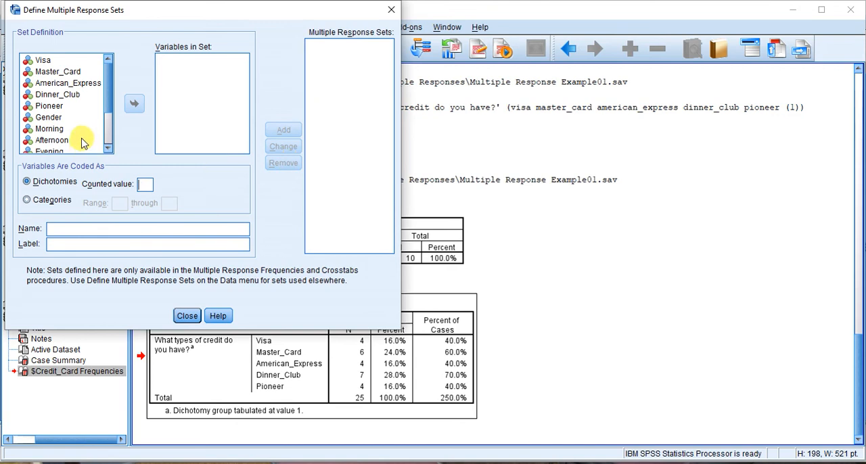
pyautogui.click(95, 120)
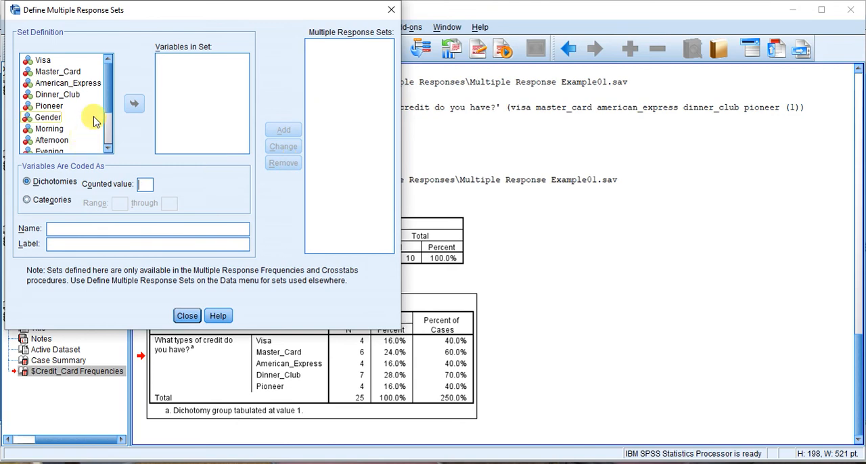
pyautogui.click(187, 316)
# Start a new multiple response set containing only Morning, Afternoon and Evening, taking Visa back out of it
pyautogui.click(230, 27)
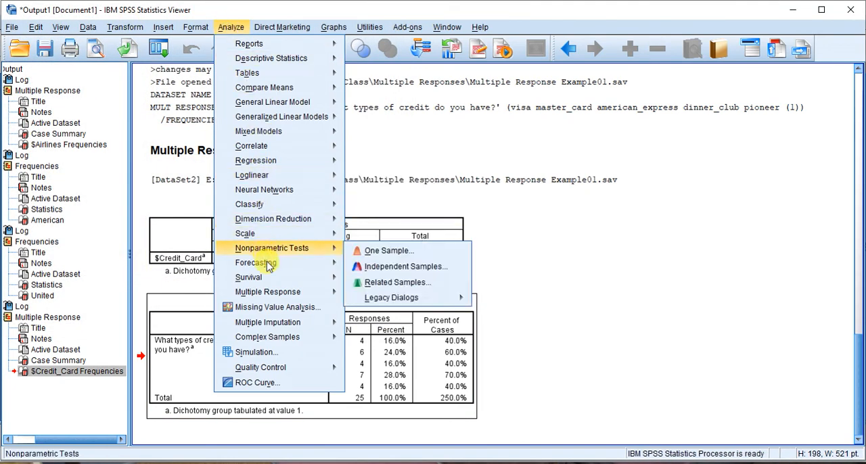
pyautogui.moveTo(273, 296)
pyautogui.click(360, 295)
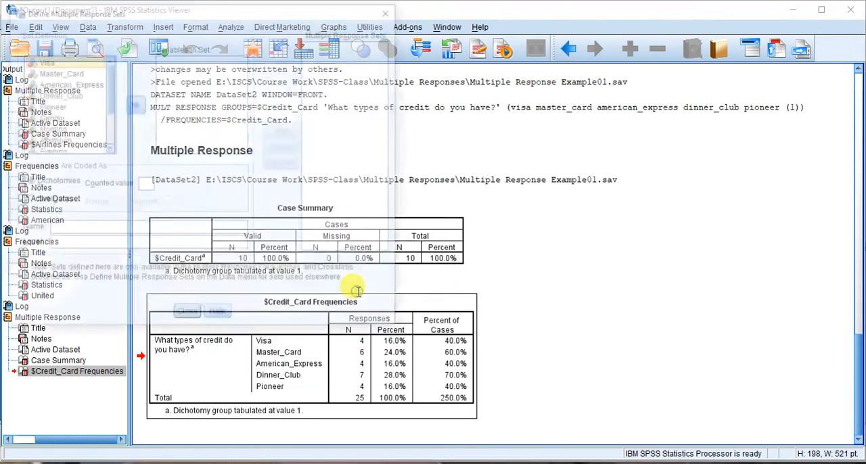
pyautogui.click(54, 130)
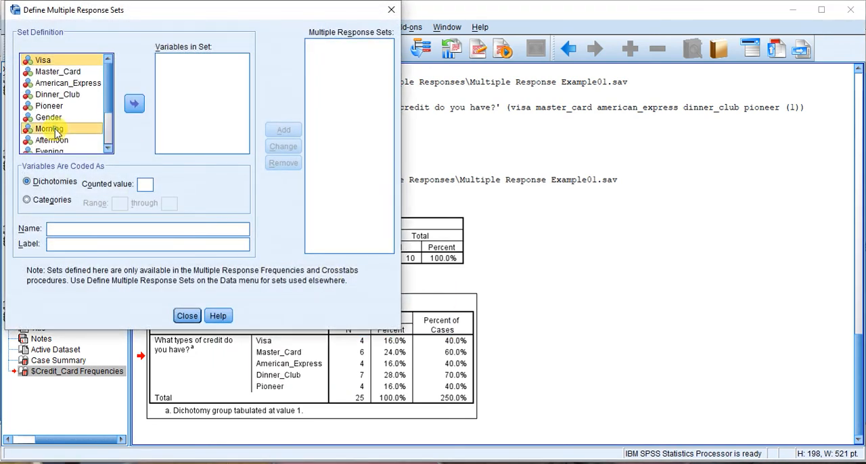
pyautogui.keyDown('ctrl'); pyautogui.click(57, 141); pyautogui.keyUp('ctrl')
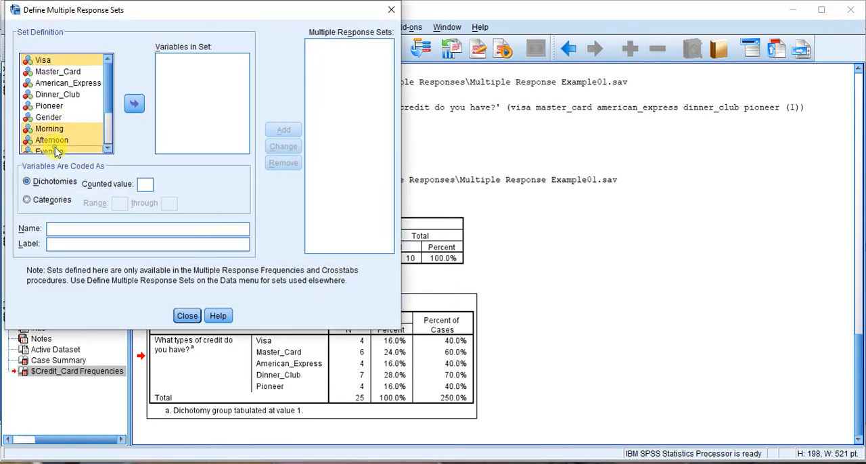
pyautogui.click(134, 102)
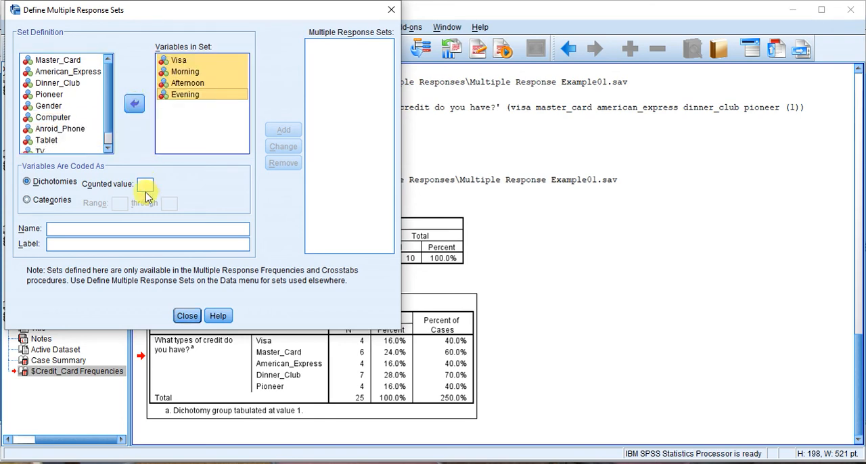
pyautogui.click(177, 61)
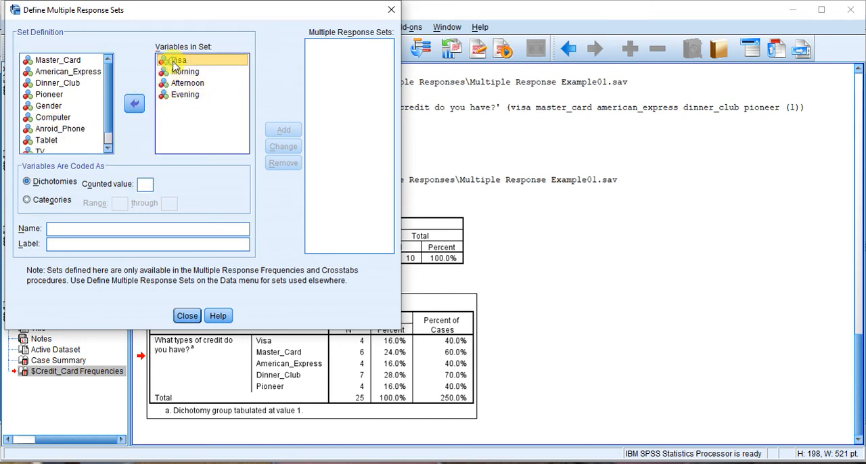
pyautogui.click(135, 105)
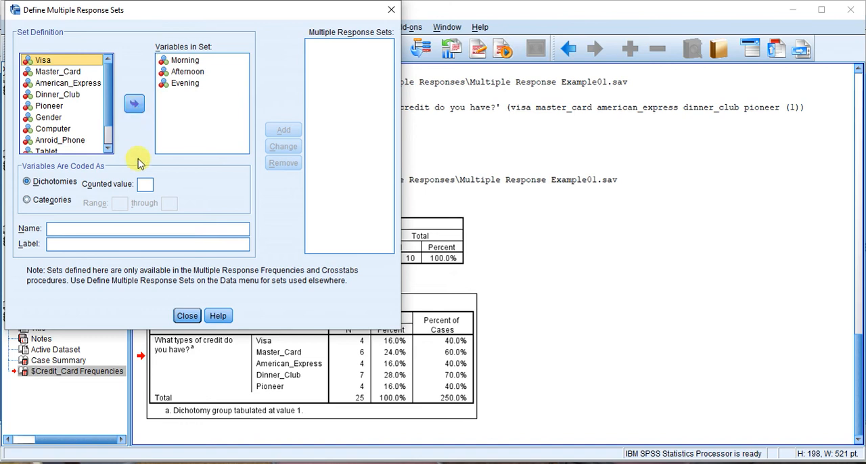
# Count value 1, name the set Chocolate, label it "When you eat cholcolate", add it to the multiple response sets and close the definition
pyautogui.click(144, 184)
pyautogui.write('1')
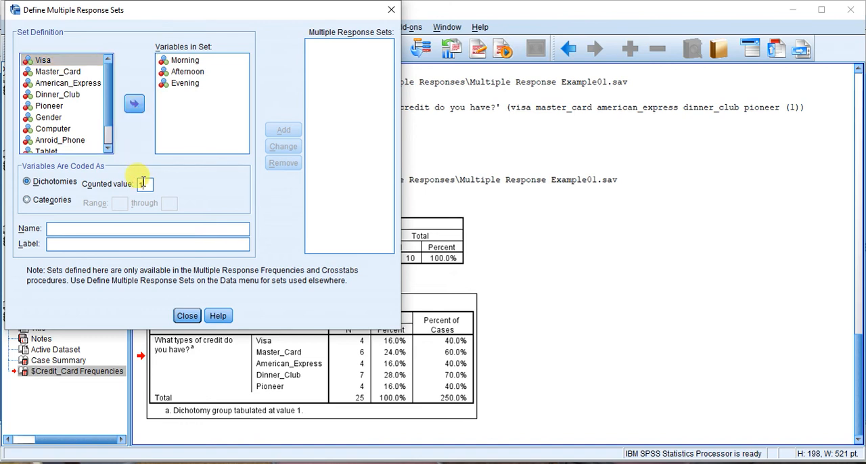
pyautogui.click(121, 227)
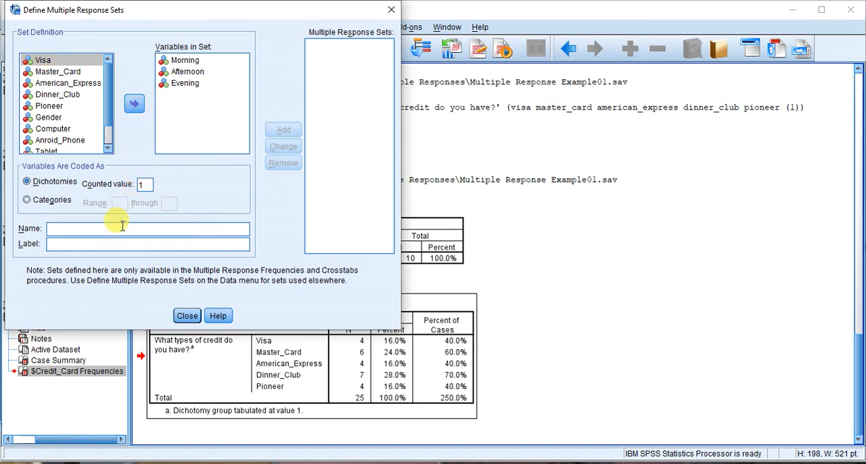
pyautogui.write('Cho')
pyautogui.write('colate')
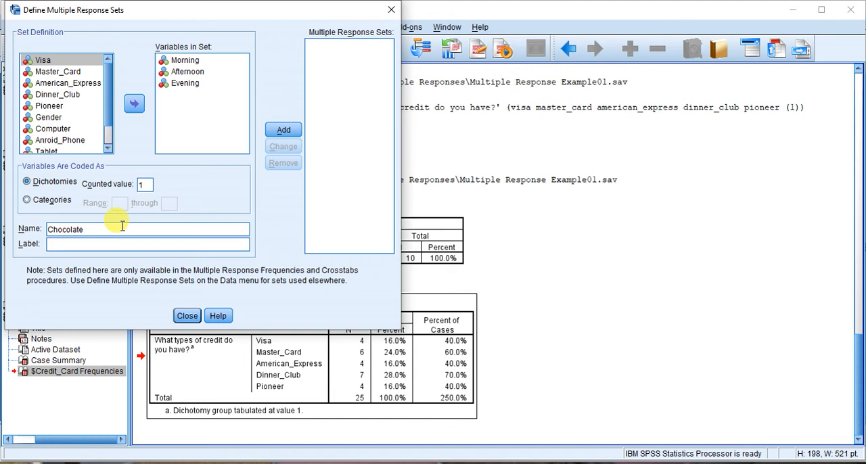
pyautogui.write('When you eat cholcolate')
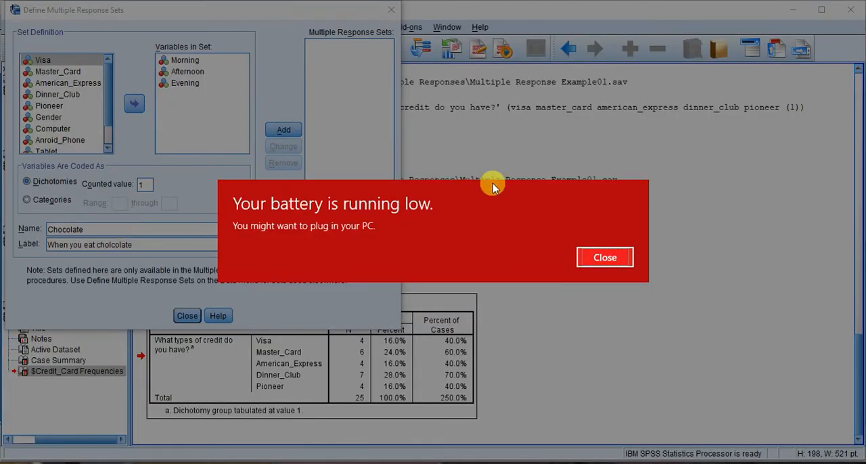
pyautogui.click(605, 261)
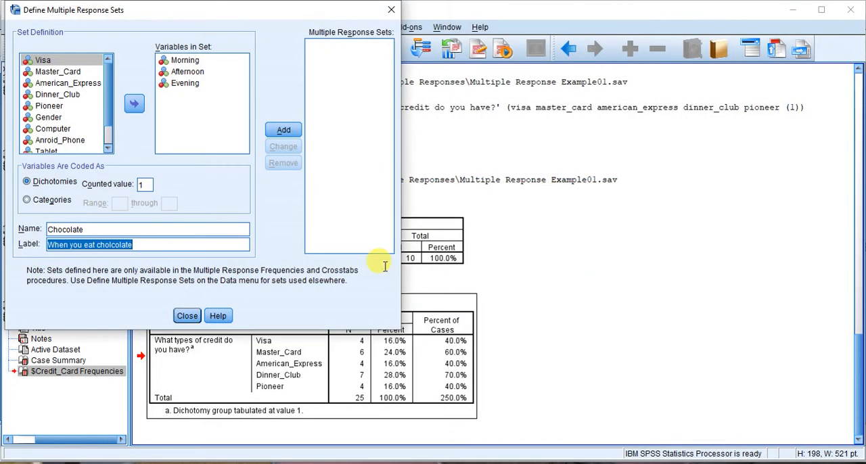
pyautogui.click(284, 132)
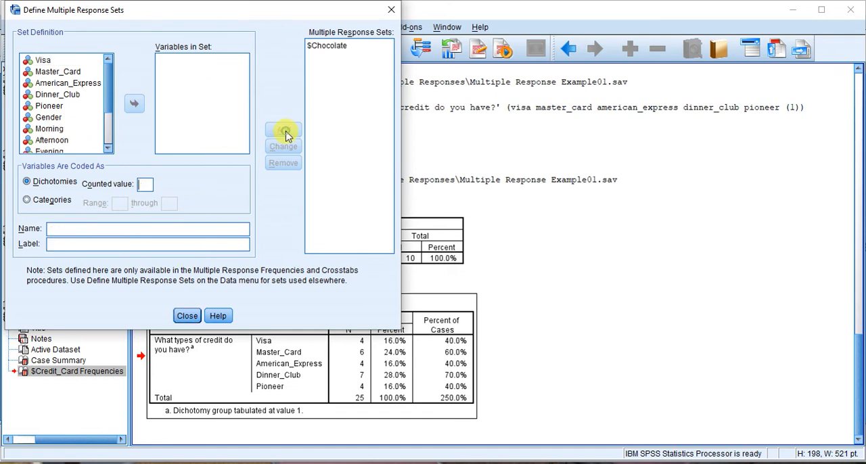
pyautogui.click(188, 316)
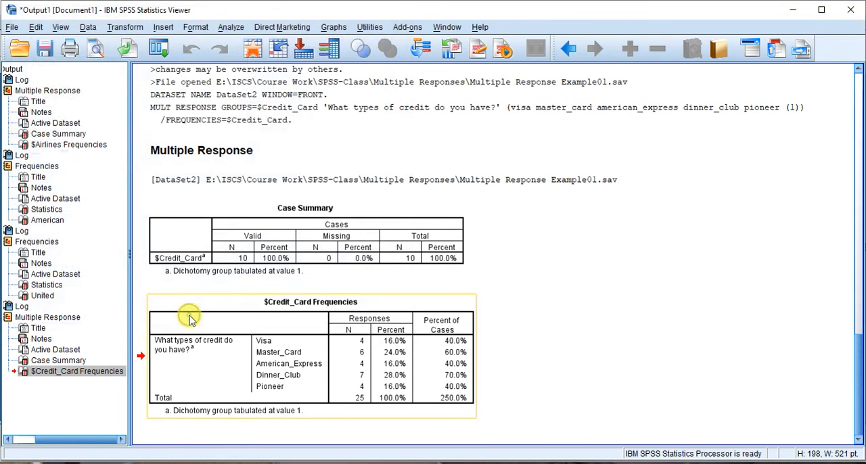
# Run multiple response frequencies for $Chocolate and select its frequencies table in the output
pyautogui.click(229, 28)
pyautogui.moveTo(288, 295)
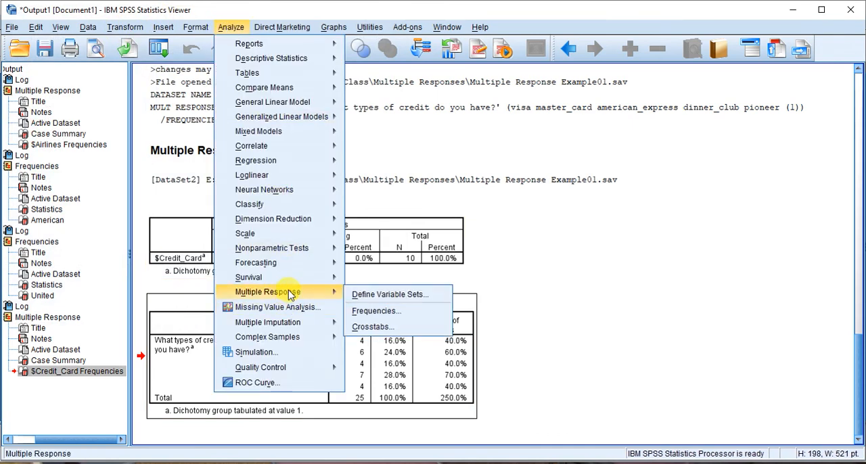
pyautogui.click(378, 313)
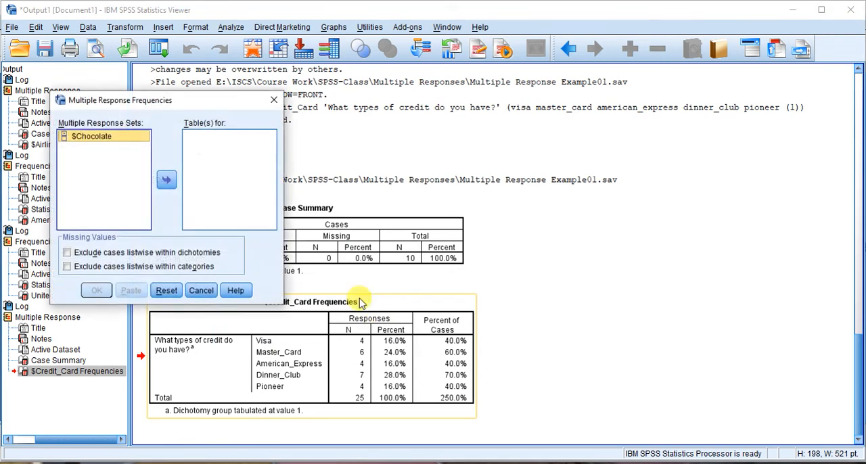
pyautogui.click(167, 180)
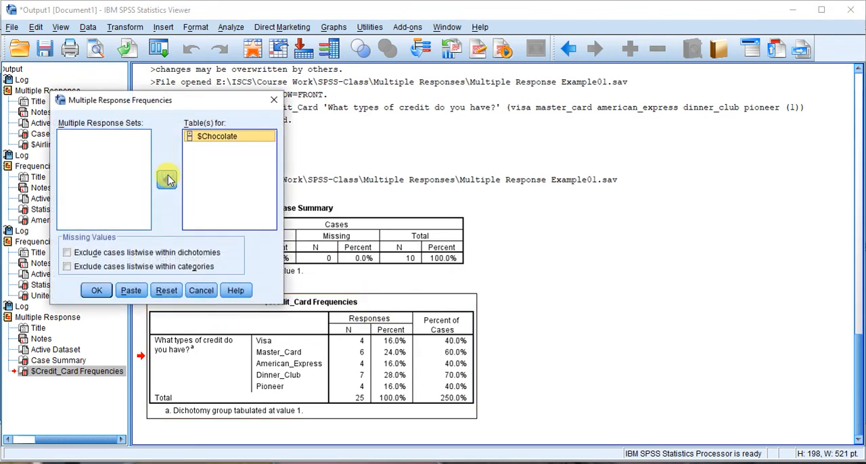
pyautogui.click(98, 291)
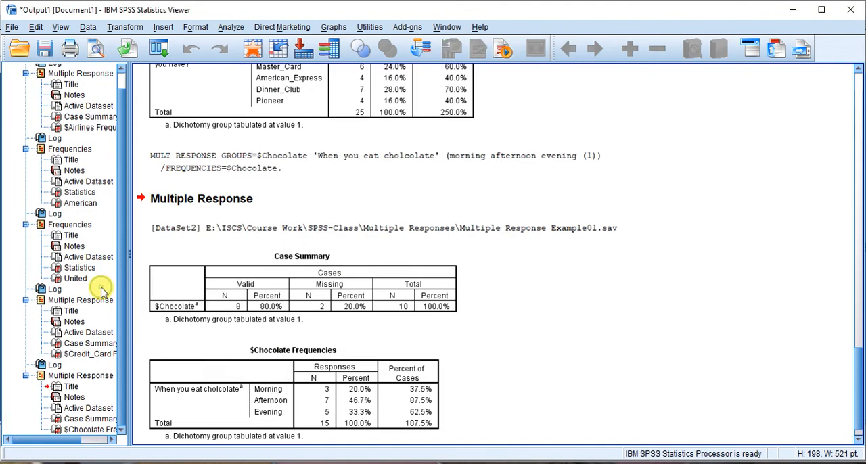
pyautogui.click(309, 400)
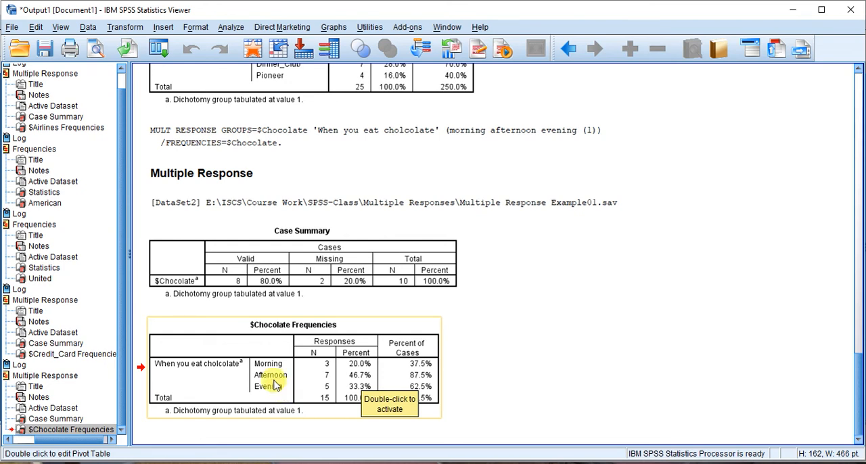
# Start another multiple response set containing Computer, Anroid_Phone, Tablet, TV and Other
pyautogui.click(230, 28)
pyautogui.moveTo(271, 298)
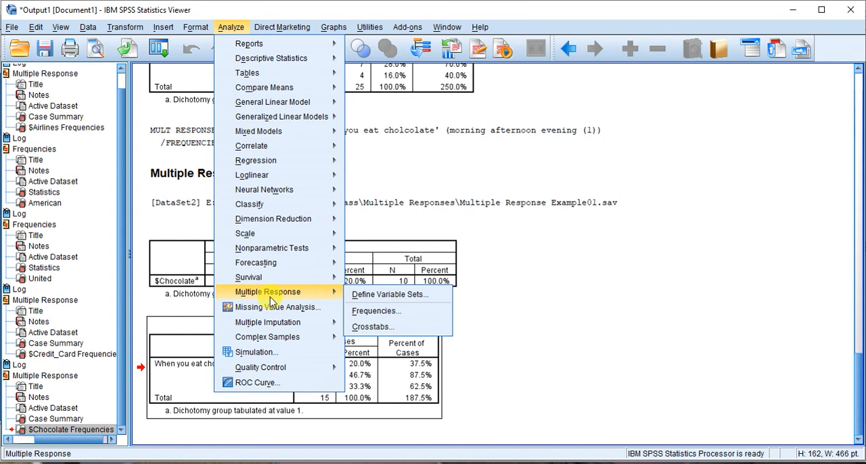
pyautogui.click(355, 293)
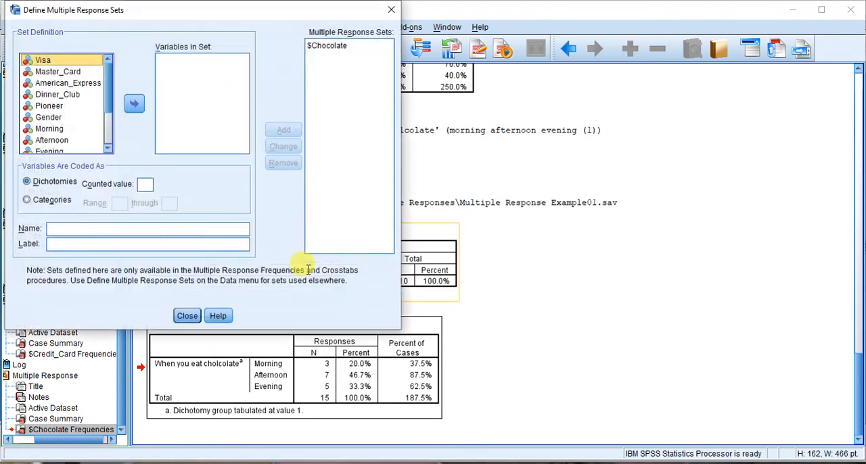
pyautogui.scroll(-2, 110, 116)
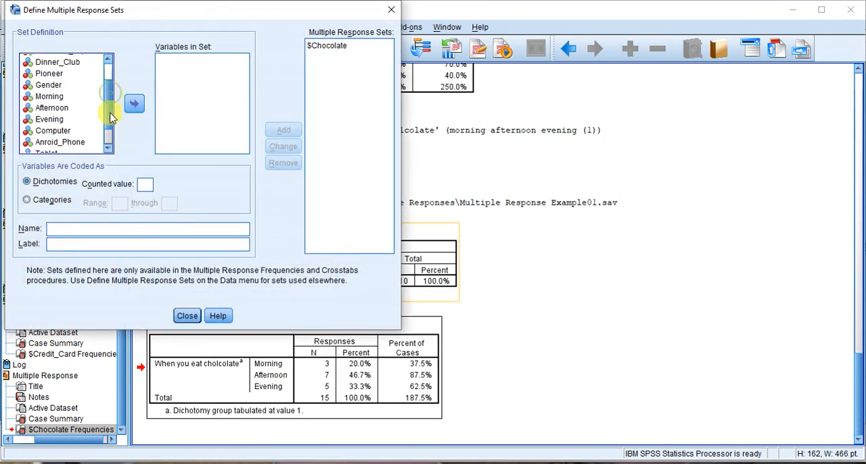
pyautogui.click(50, 103)
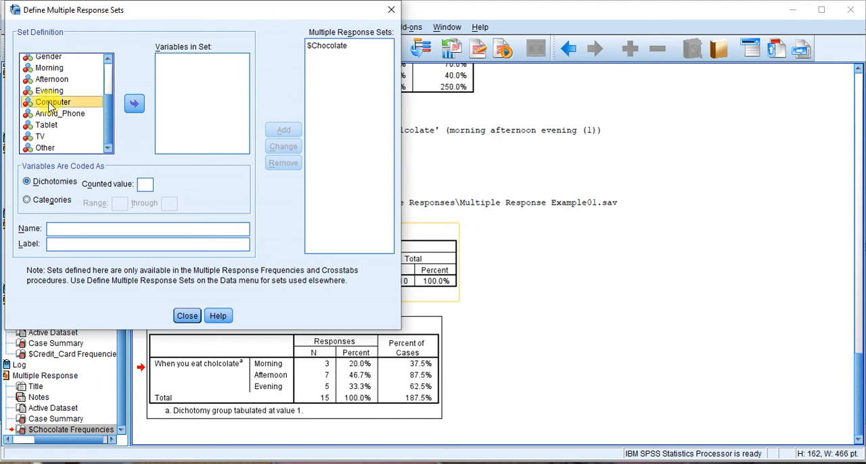
pyautogui.keyDown('ctrl'); pyautogui.click(51, 114); pyautogui.keyUp('ctrl')
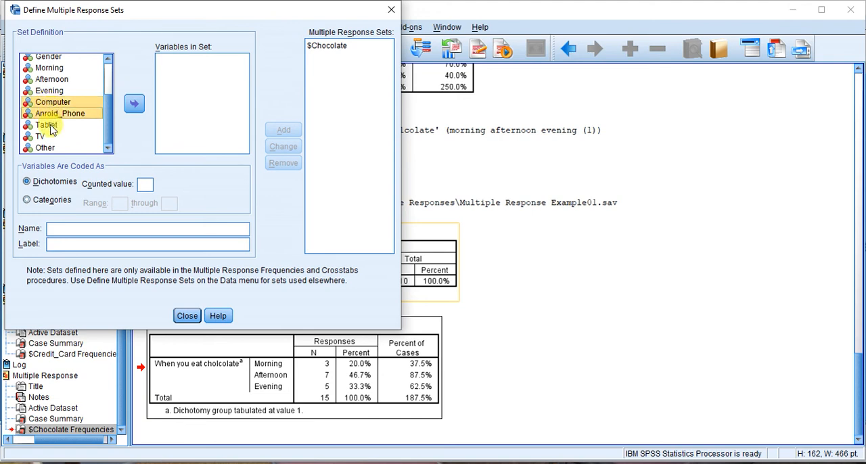
pyautogui.keyDown('ctrl'); pyautogui.click(48, 125); pyautogui.keyUp('ctrl')
pyautogui.keyDown('ctrl'); pyautogui.click(49, 137); pyautogui.keyUp('ctrl')
pyautogui.keyDown('ctrl'); pyautogui.click(46, 148); pyautogui.keyUp('ctrl')
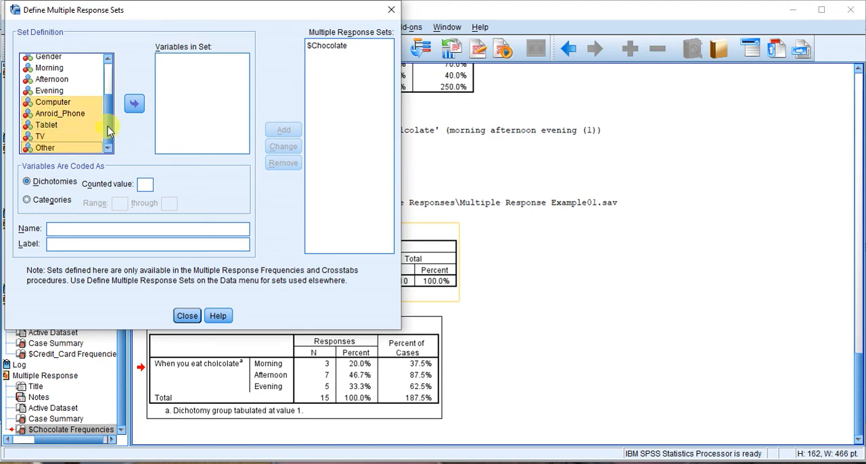
pyautogui.click(135, 106)
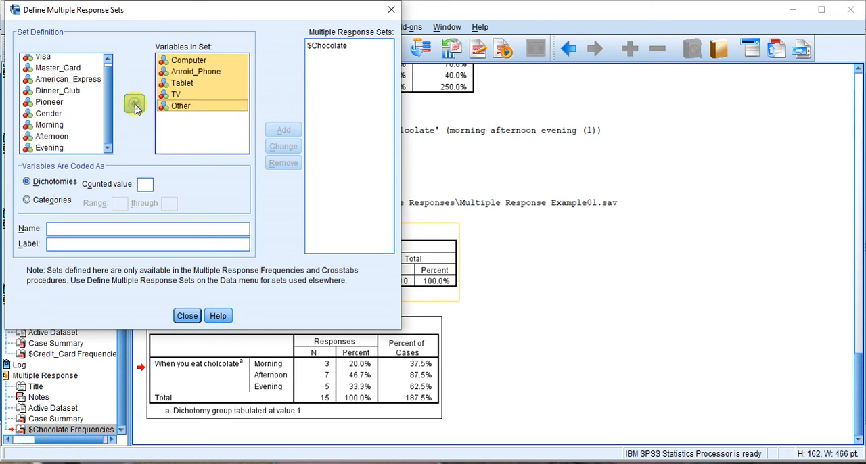
# Count value 1, name the set Movies_Devices without a label, add it to the multiple response sets and close the definition
pyautogui.click(145, 184)
pyautogui.write('1')
pyautogui.click(109, 229)
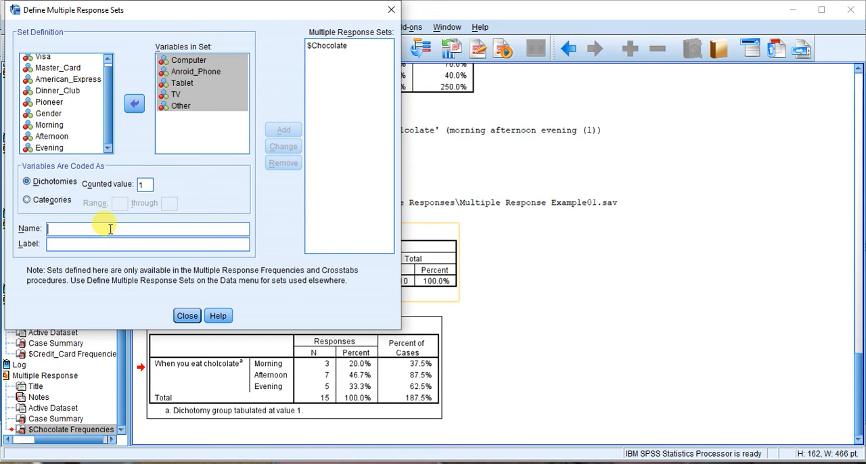
pyautogui.write('Movies')
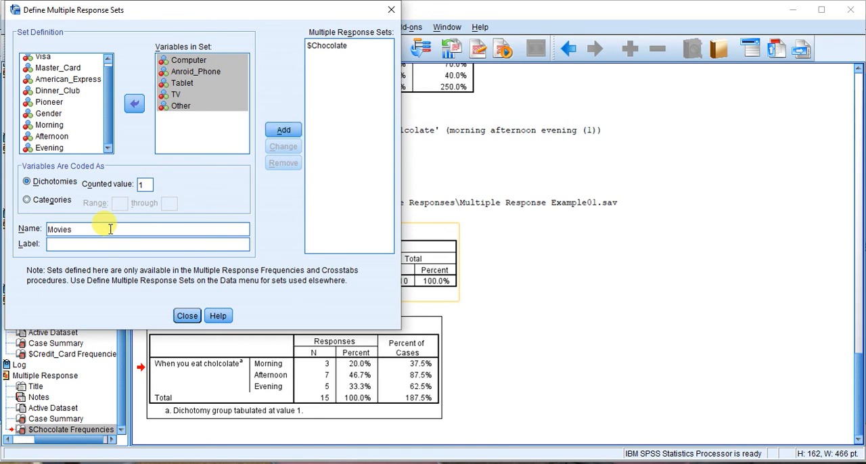
pyautogui.write('_Devices')
pyautogui.click(283, 133)
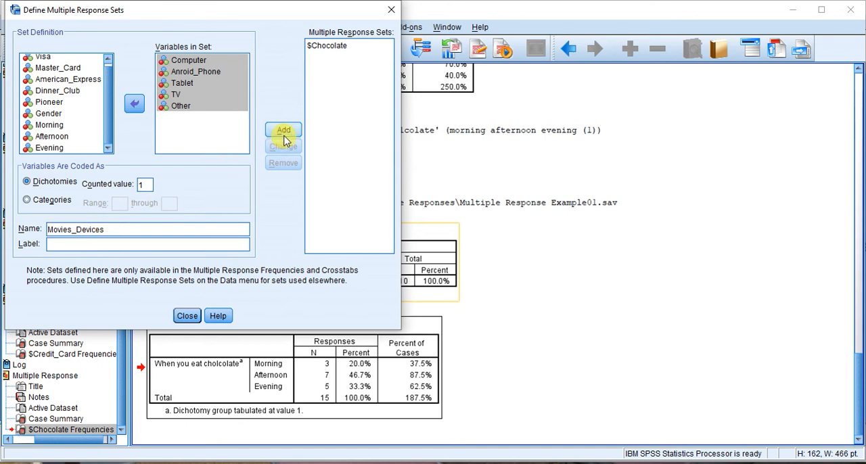
pyautogui.click(188, 315)
# Run multiple response frequencies for $Movies_Devices only, taking $Chocolate out of the tables, and select the resulting frequencies table
pyautogui.click(231, 27)
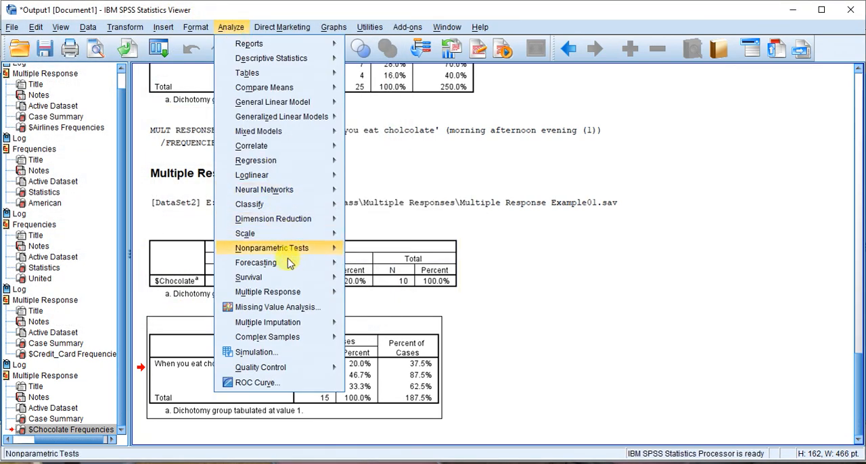
pyautogui.moveTo(288, 293)
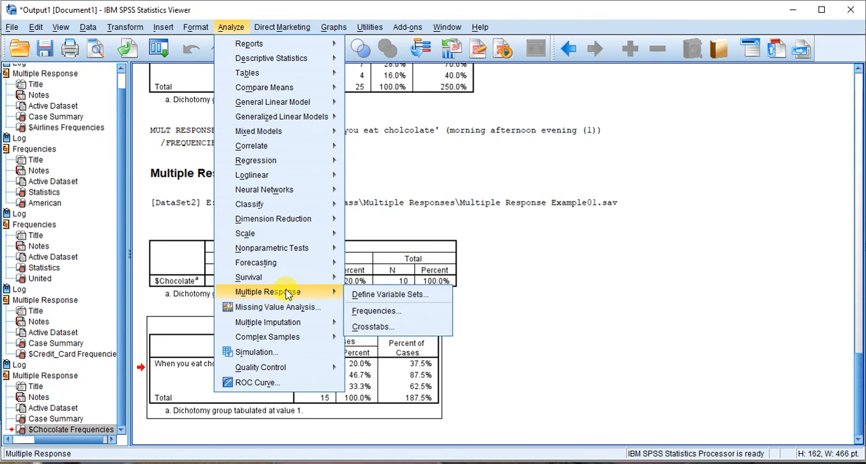
pyautogui.click(369, 311)
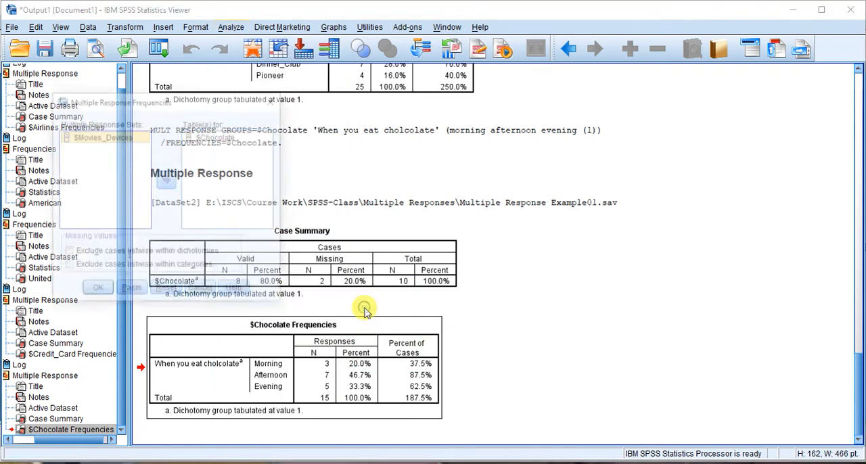
pyautogui.click(166, 181)
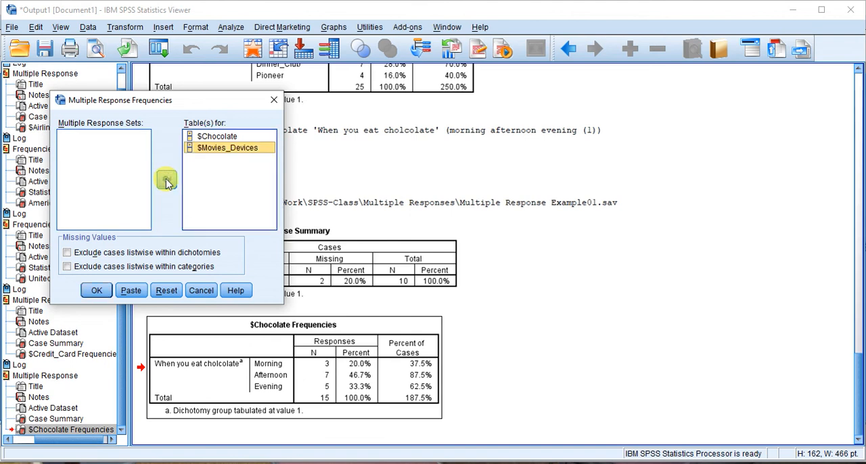
pyautogui.click(210, 136)
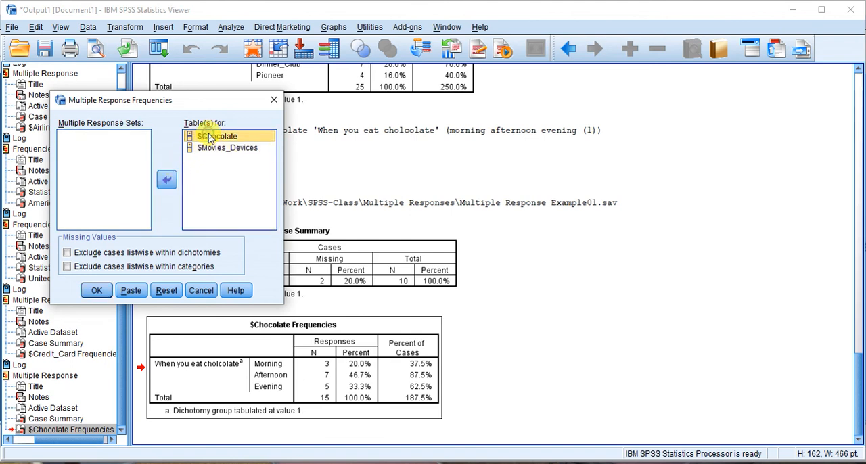
pyautogui.click(166, 180)
pyautogui.click(97, 293)
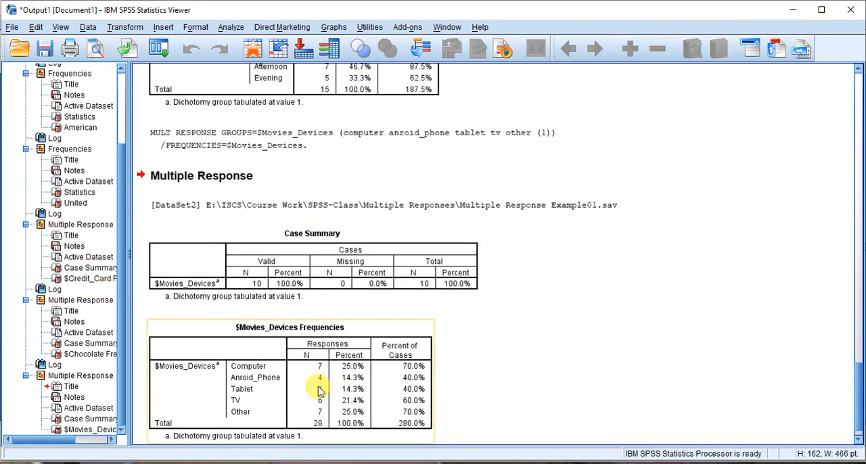
pyautogui.click(316, 387)
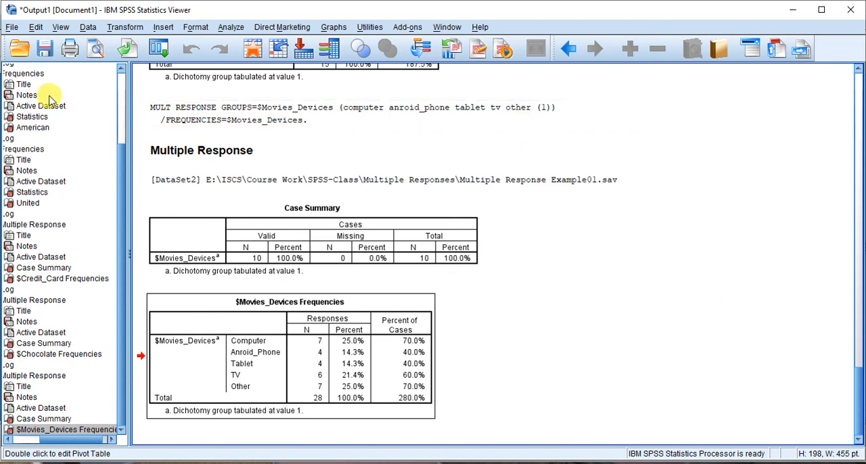
# Set up a multiple response crosstab with Gender in the rows and $Chocolate in the columns
pyautogui.click(230, 27)
pyautogui.moveTo(284, 295)
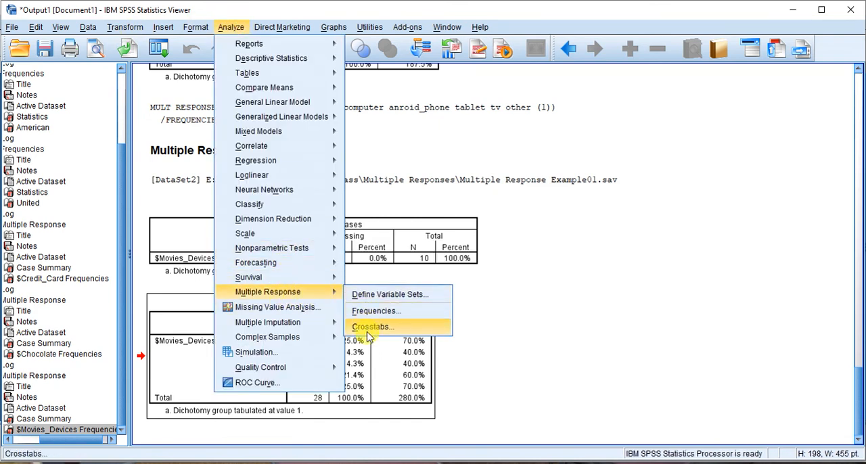
pyautogui.click(367, 328)
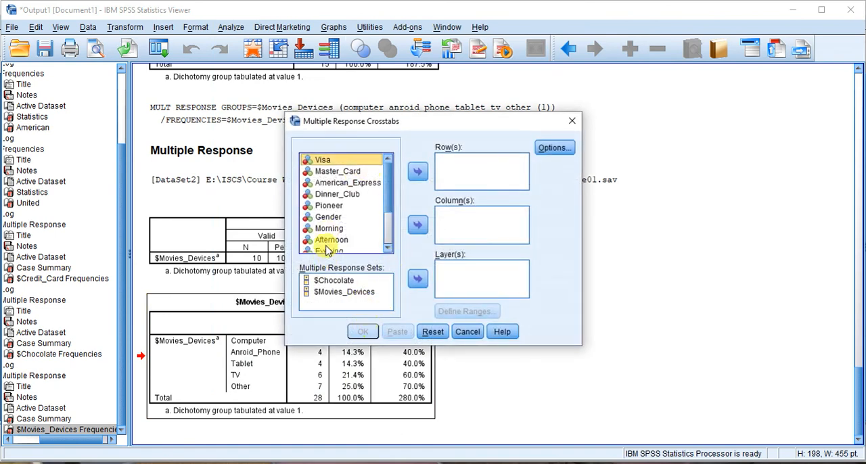
pyautogui.click(334, 280)
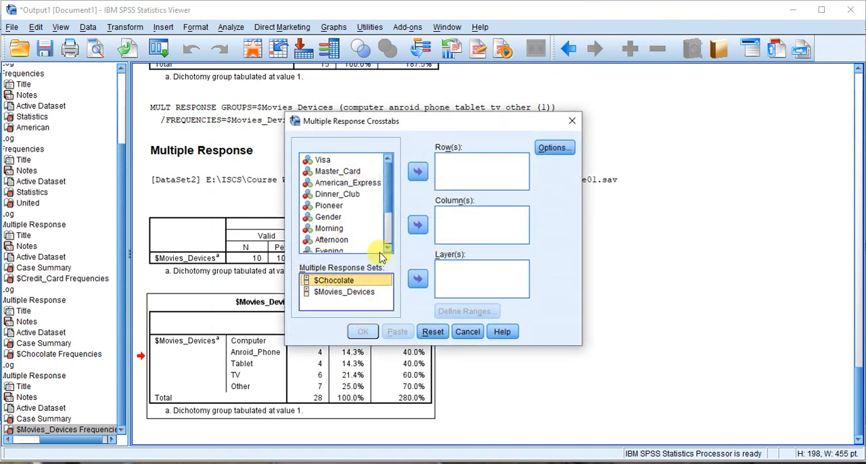
pyautogui.click(417, 225)
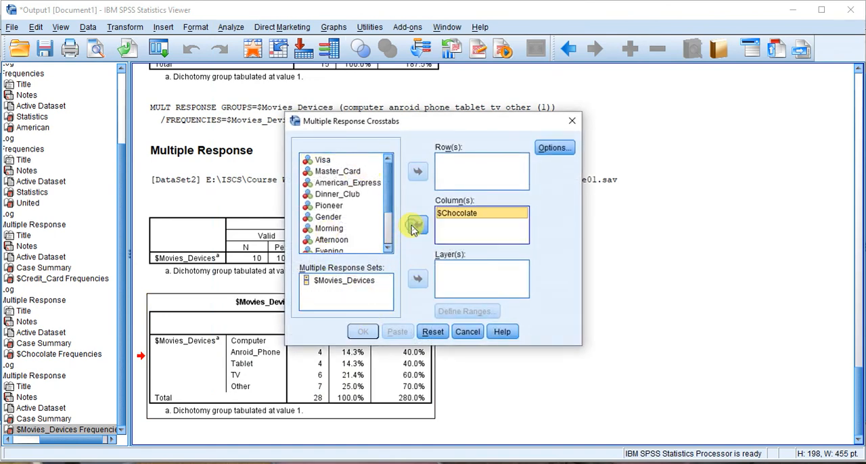
pyautogui.click(329, 217)
pyautogui.click(417, 170)
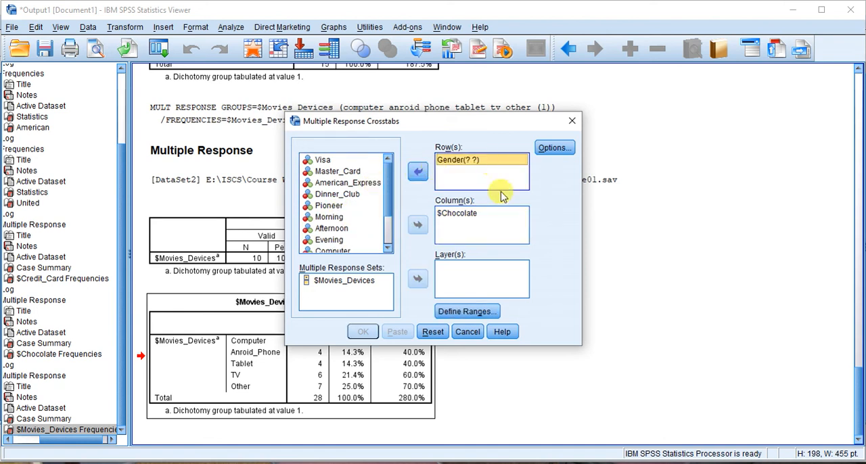
# Define Gender's range with minimum 1 and maximum 2, and run the crosstab
pyautogui.click(482, 312)
pyautogui.write('1')
pyautogui.click(426, 243)
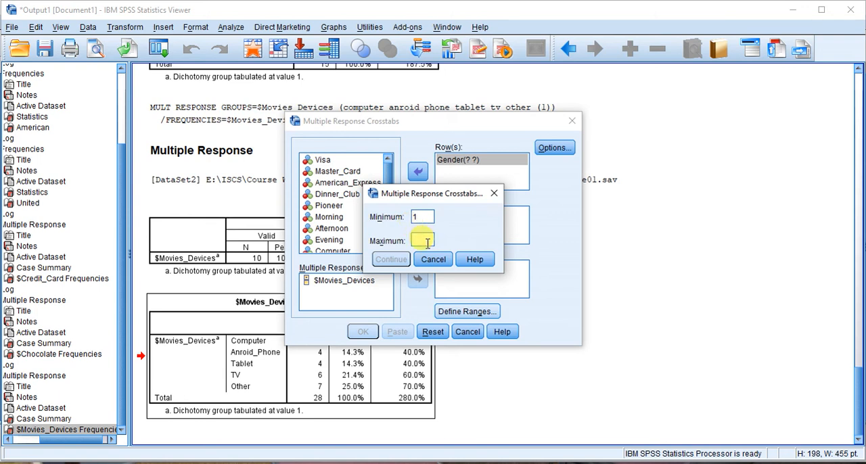
pyautogui.write('2')
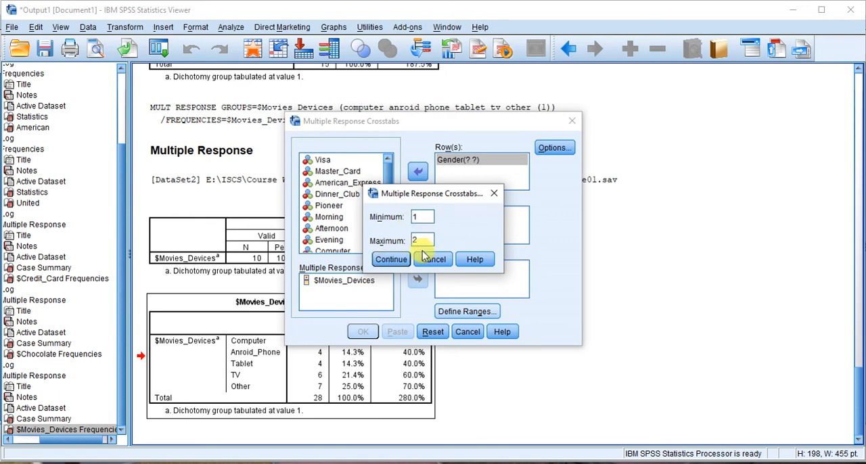
pyautogui.click(393, 259)
pyautogui.click(366, 332)
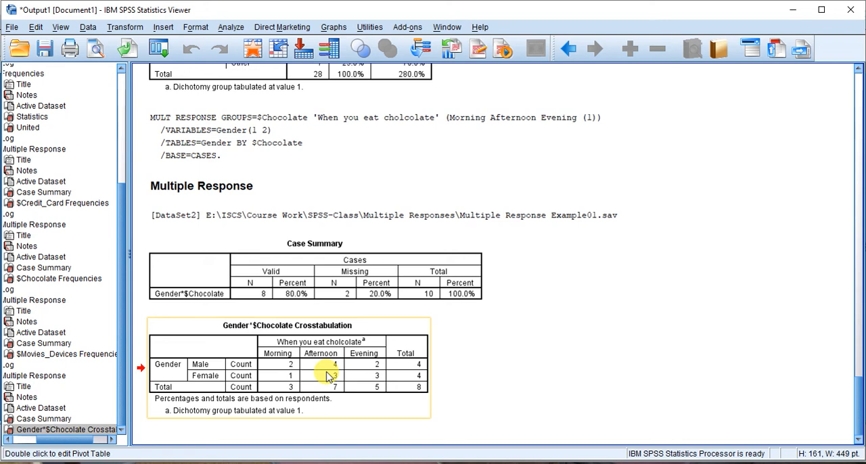
# Minimize the output viewer and the data editor windows
pyautogui.click(790, 10)
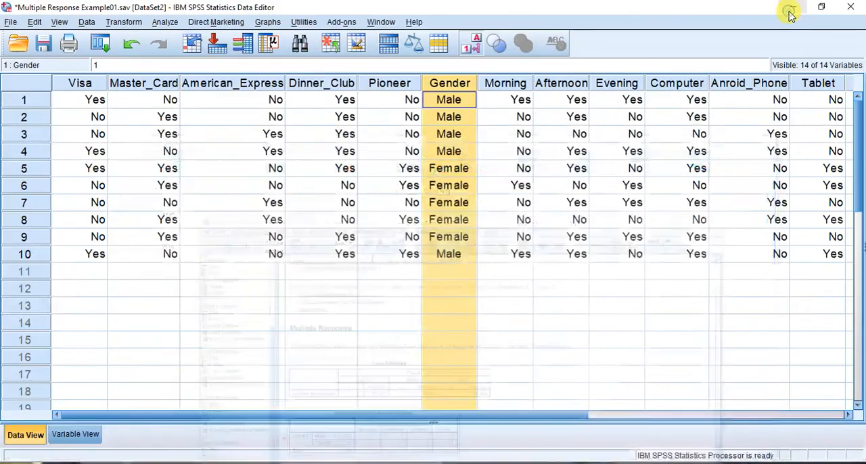
pyautogui.click(790, 11)
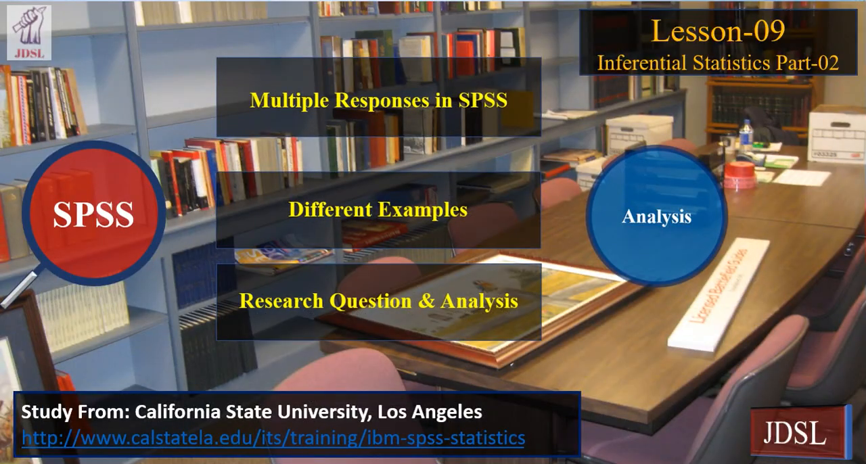